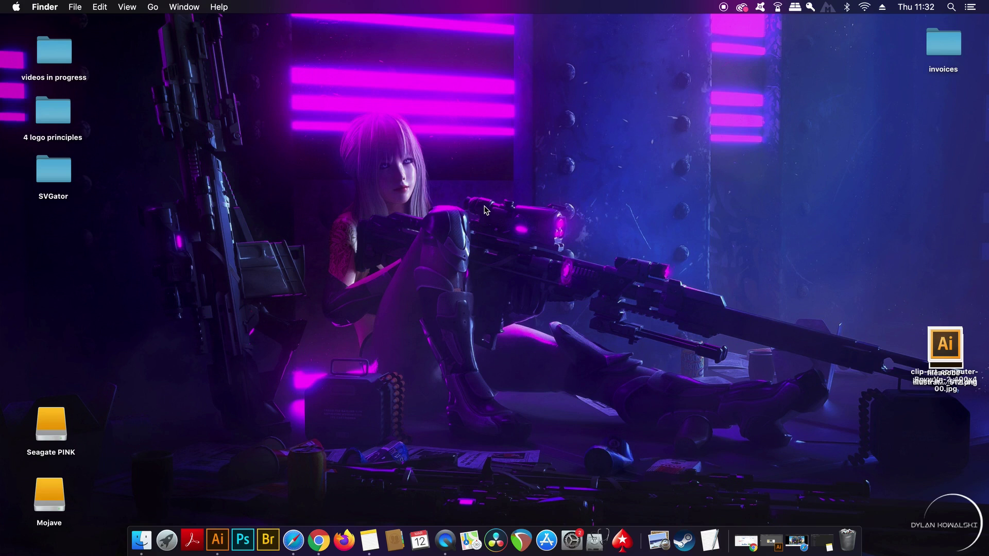
- Create a desktop folder named 'vespula logo files' and move it near the top of the desktop
right_click(574, 162)
left_click(597, 168)
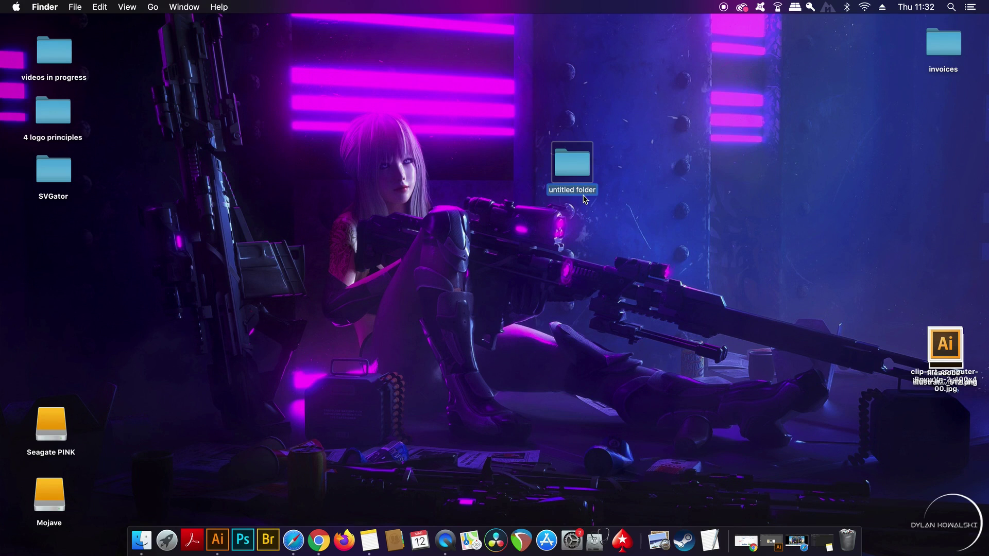
type("logo files")
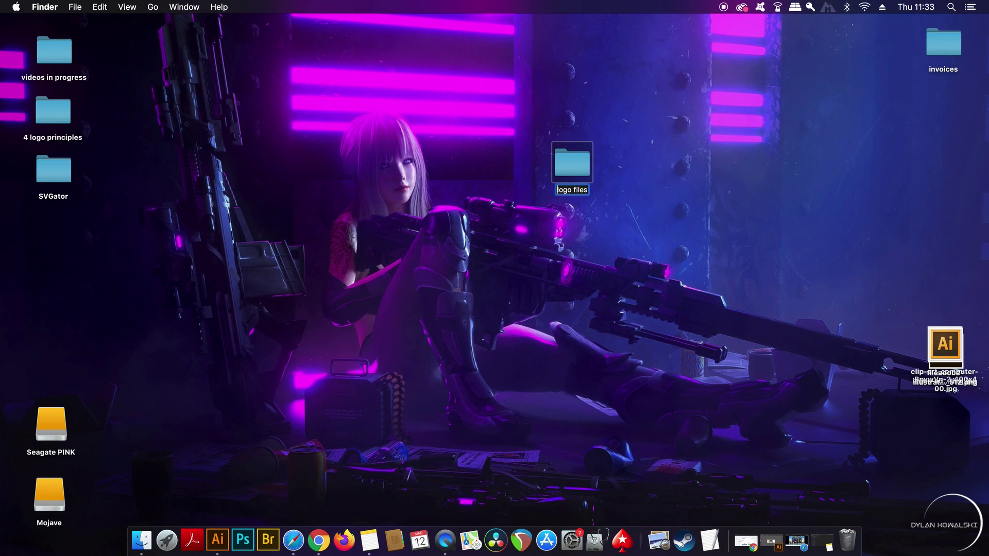
type("vespula")
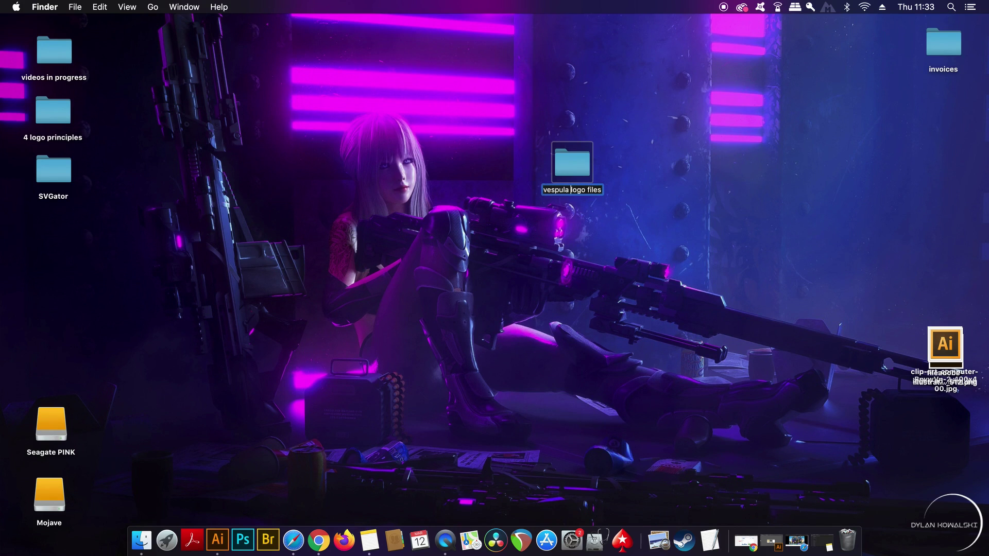
key("Return")
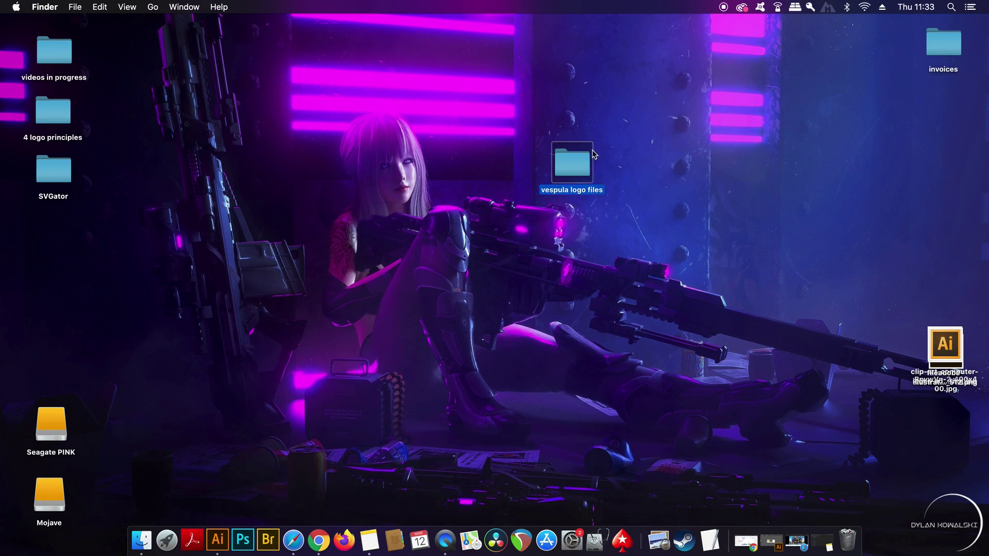
left_click_drag(592, 155, 645, 58)
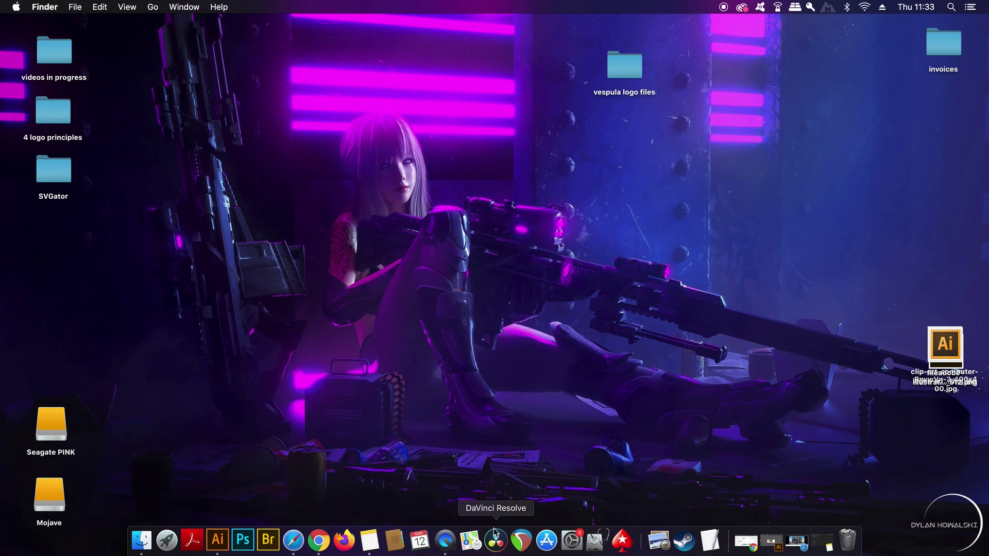
- Paste a white copy of the Vespula logo onto artboard 3, beside the gold and black logos
left_click(217, 540)
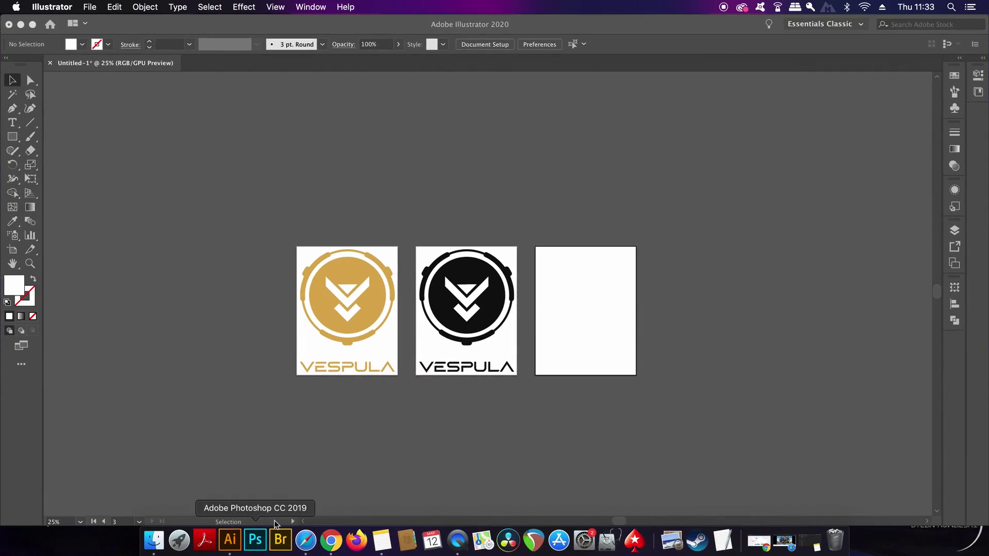
left_click_drag(371, 184, 381, 177)
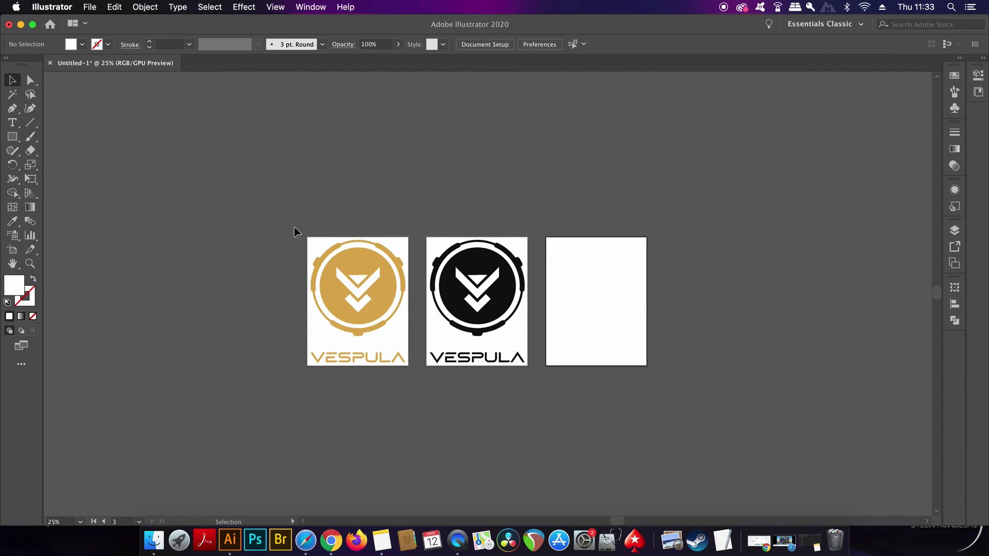
left_click_drag(297, 231, 404, 369)
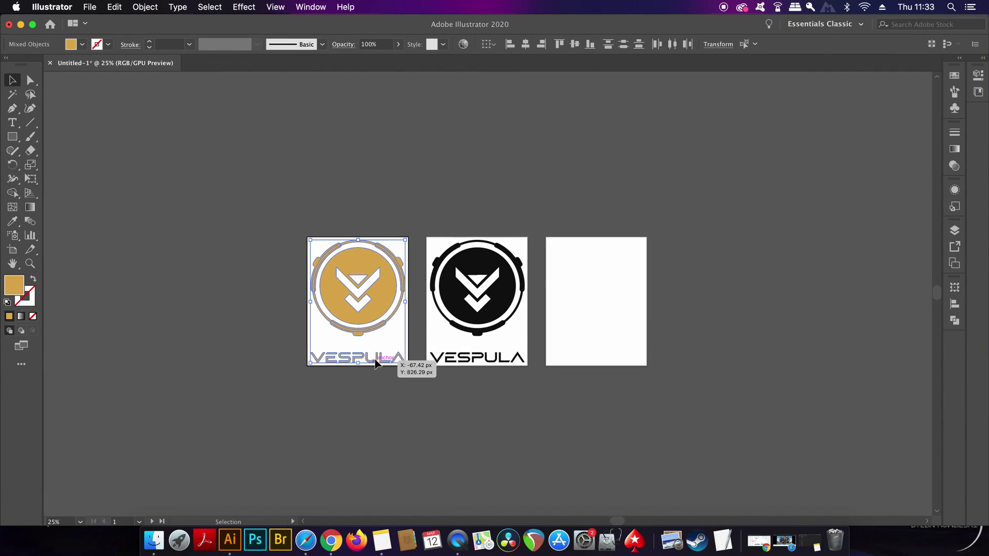
left_click(443, 214)
left_click_drag(505, 390, 625, 214)
left_click(577, 181)
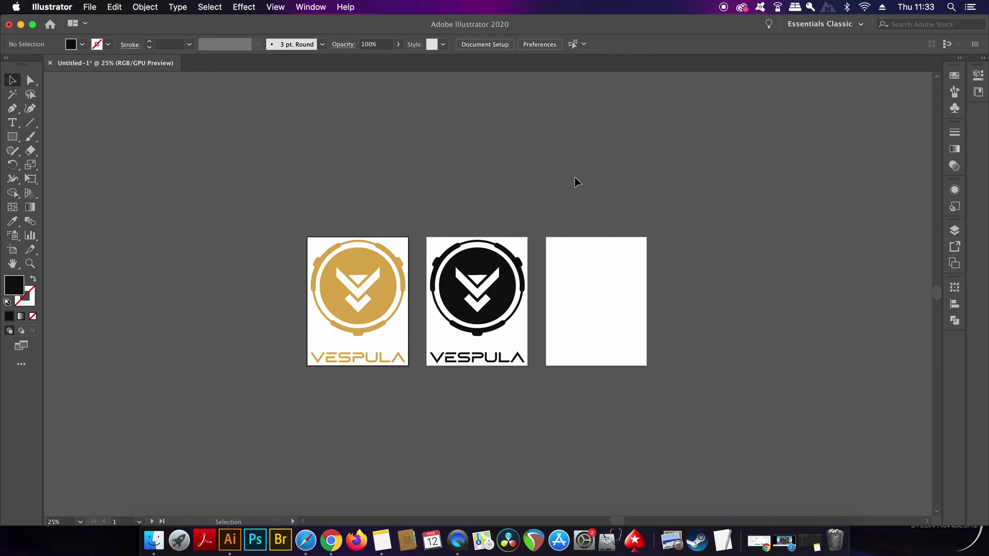
key("super+v")
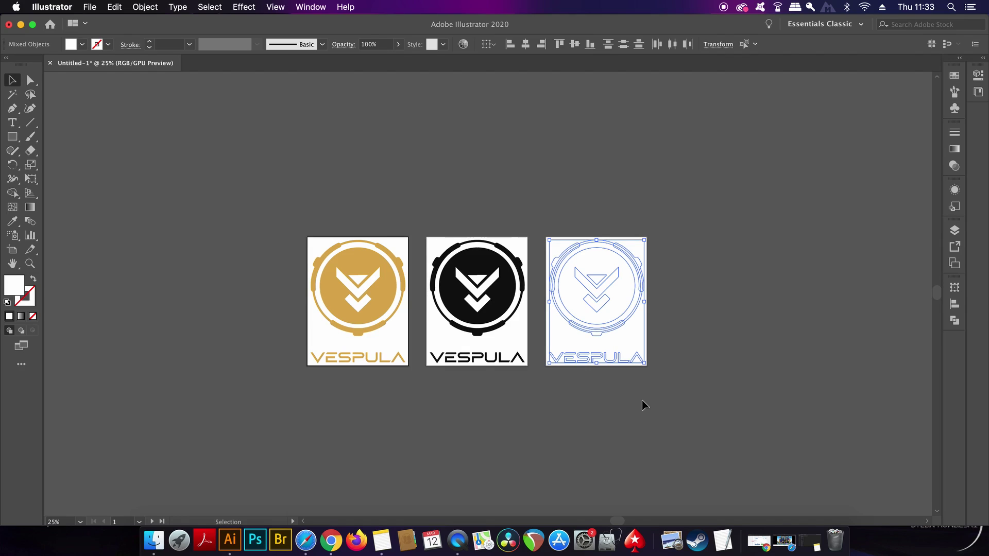
left_click(644, 406)
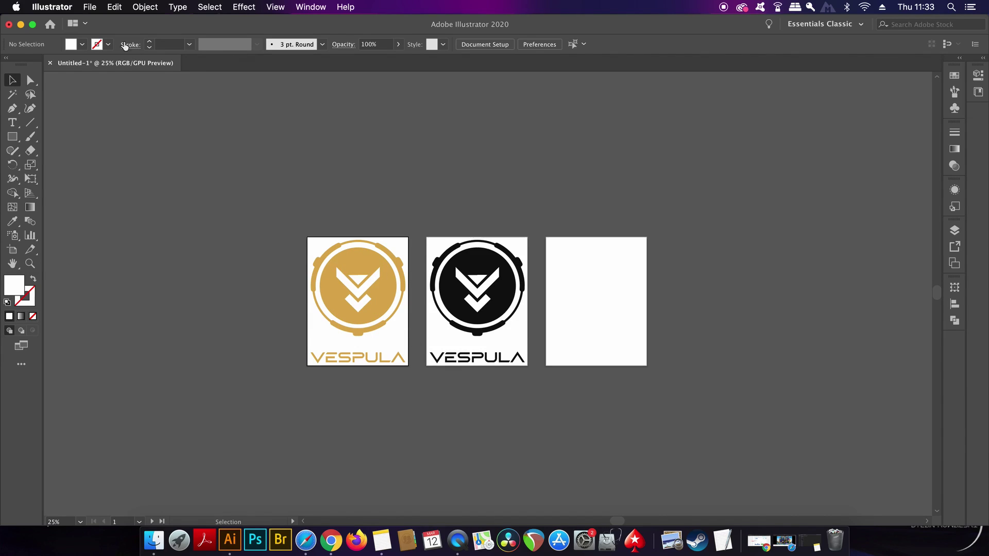
left_click(90, 7)
mouse_move(131, 201)
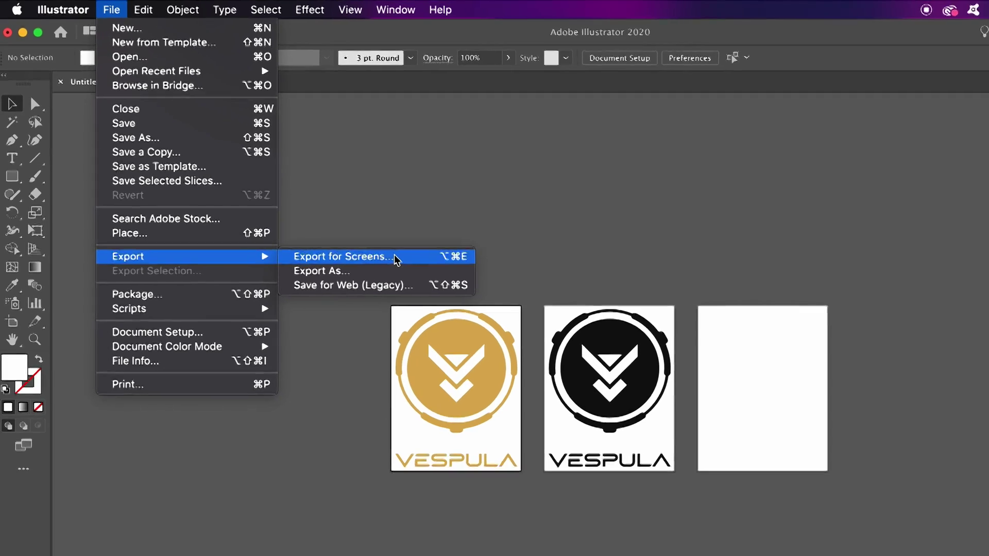
- Open Export for Screens with the Desktop's 'vespula logo files' folder as the export destination
left_click(360, 269)
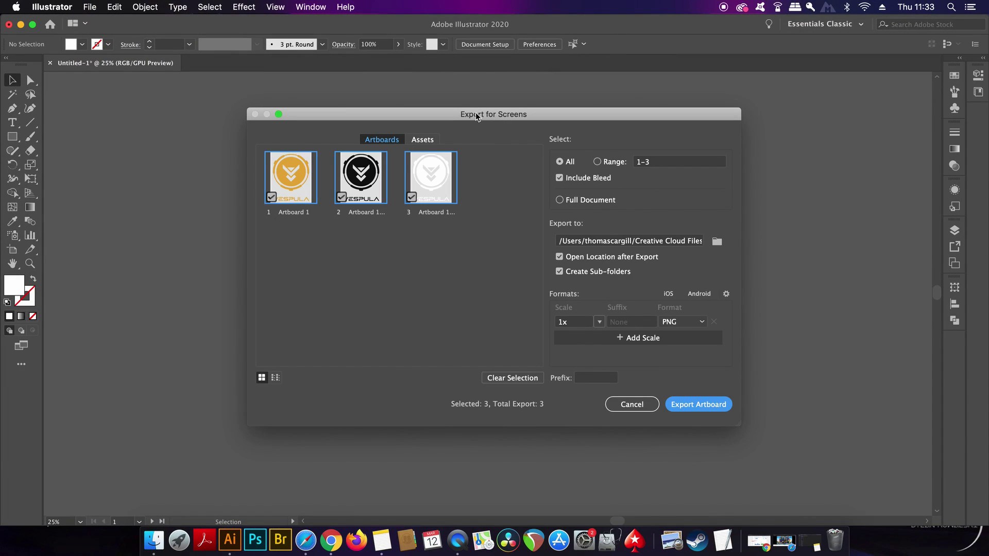
left_click_drag(476, 114, 641, 128)
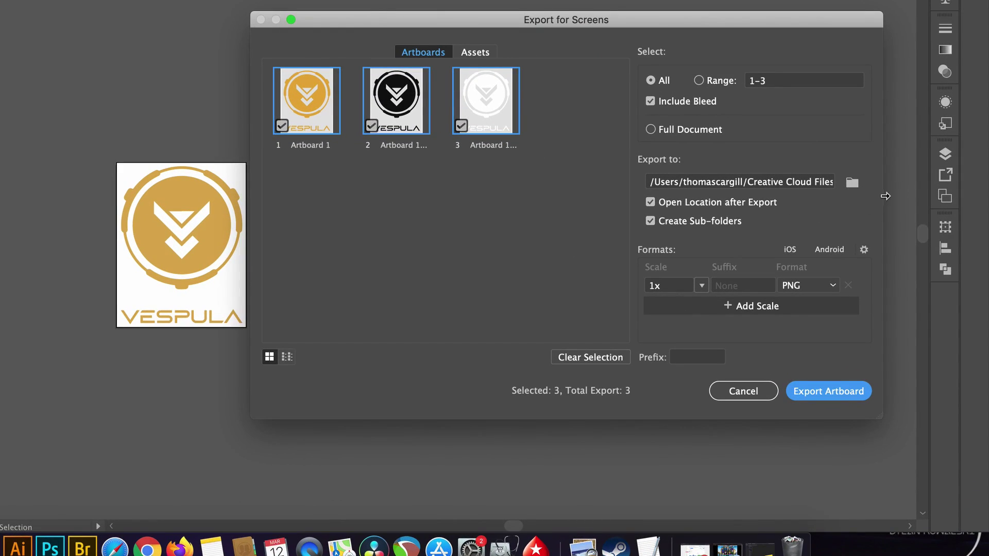
left_click(858, 196)
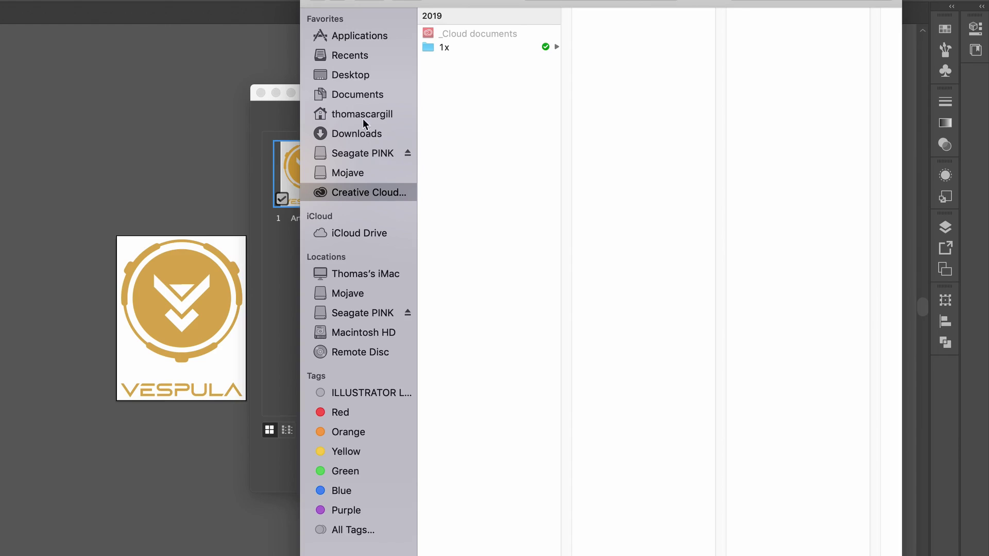
left_click(366, 81)
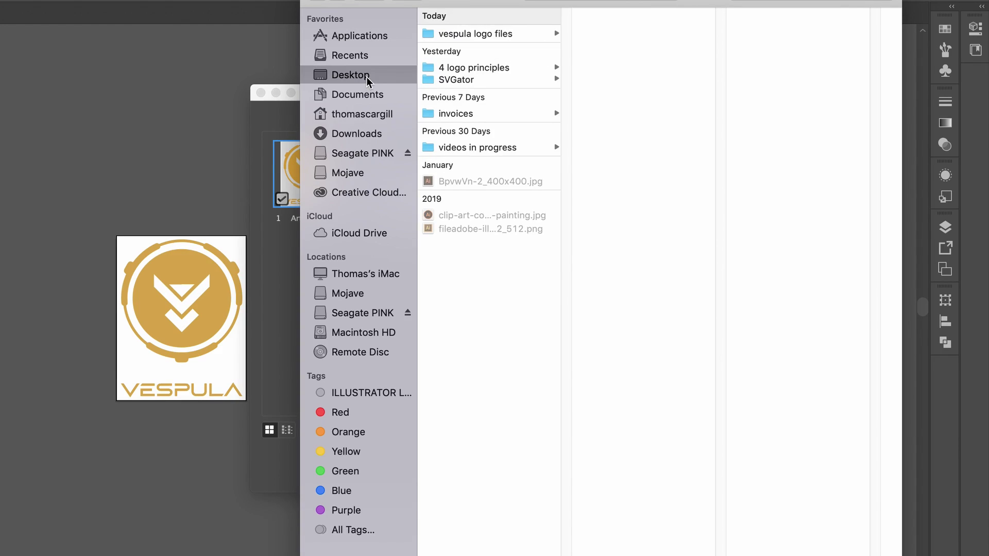
left_click(496, 34)
left_click(862, 512)
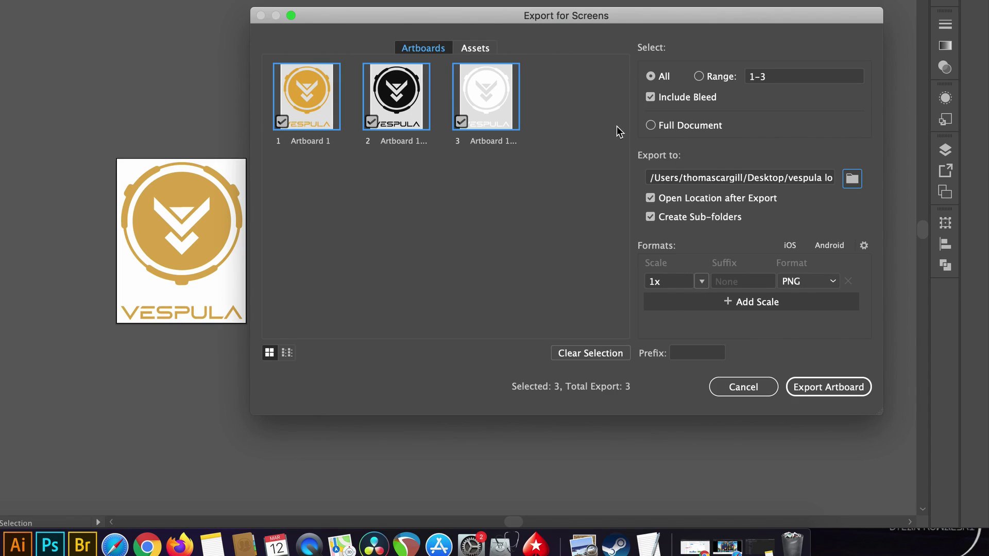
- Turn off bleed and set the export file name prefix to 'vespula_'
left_click(675, 99)
key("Tab")
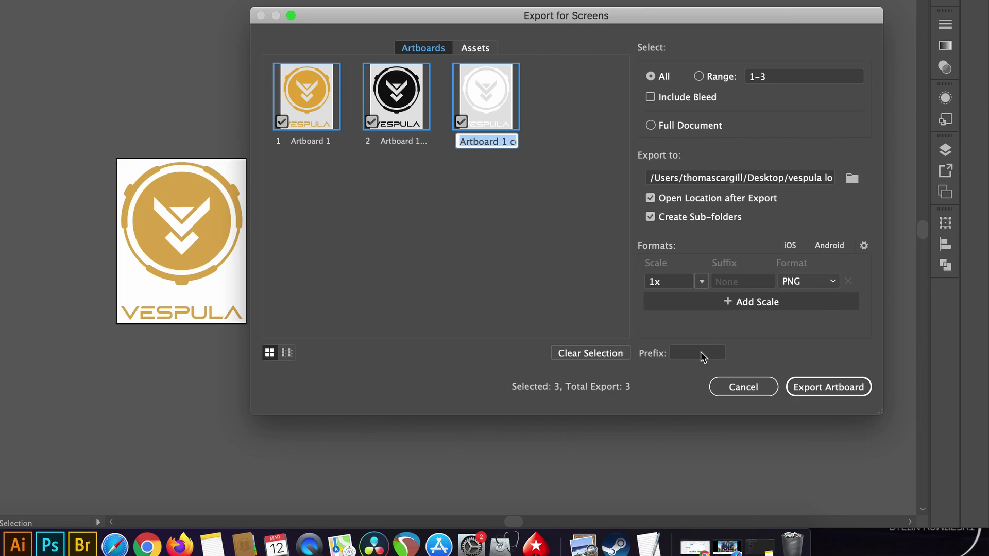
left_click(697, 354)
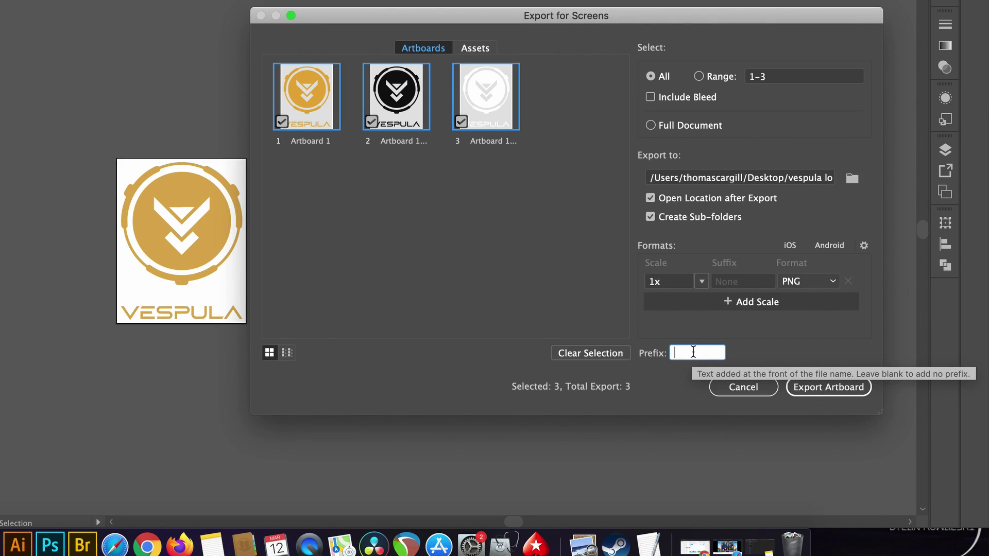
type("vespula")
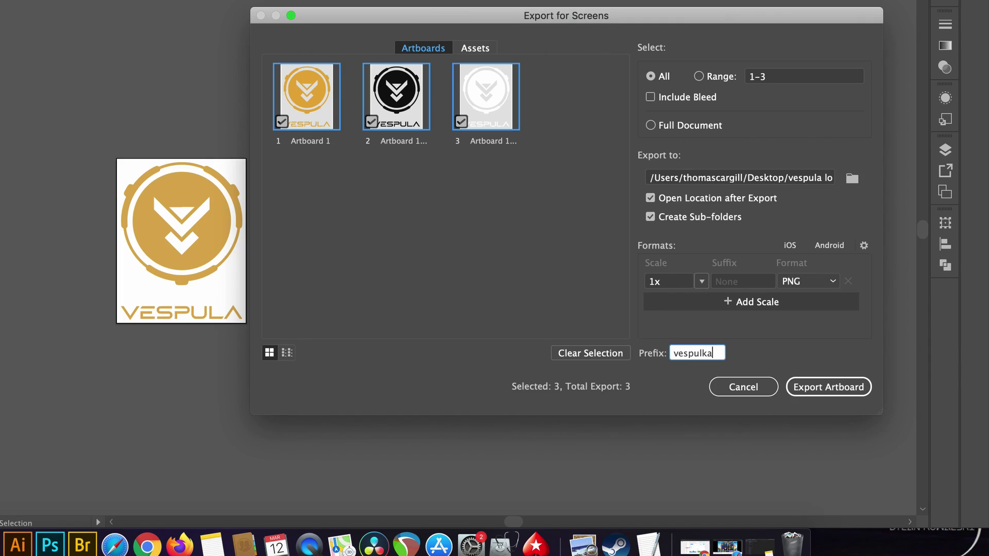
key("BackSpace")
type("a_")
left_click(678, 331)
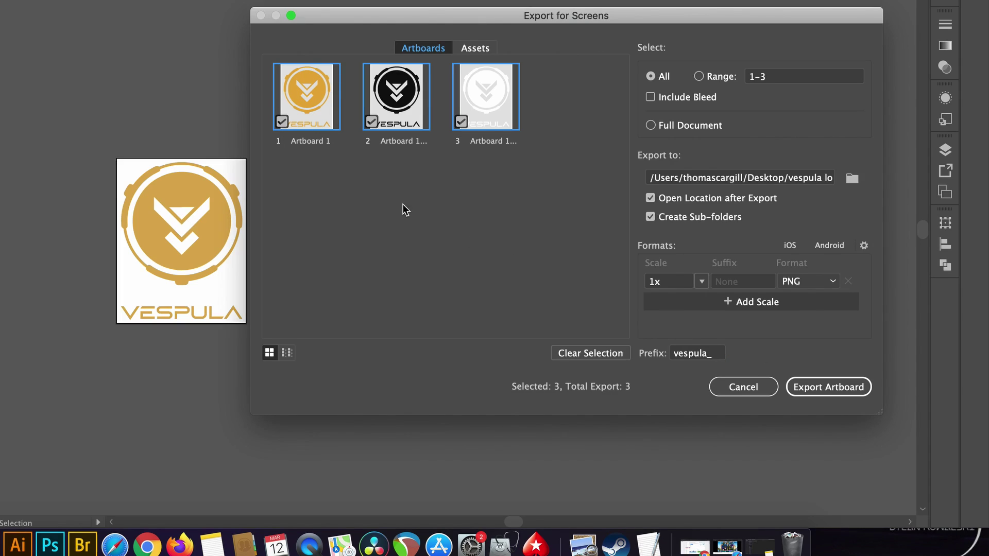
- Rename artboards 1, 2 and 3 to colour_, black_ and white_
double_click(320, 145)
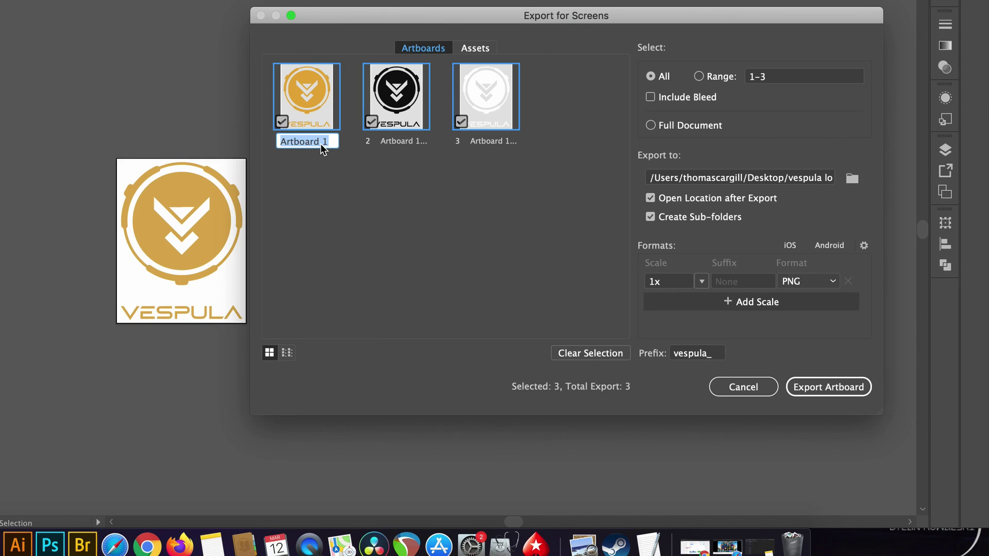
type("colour")
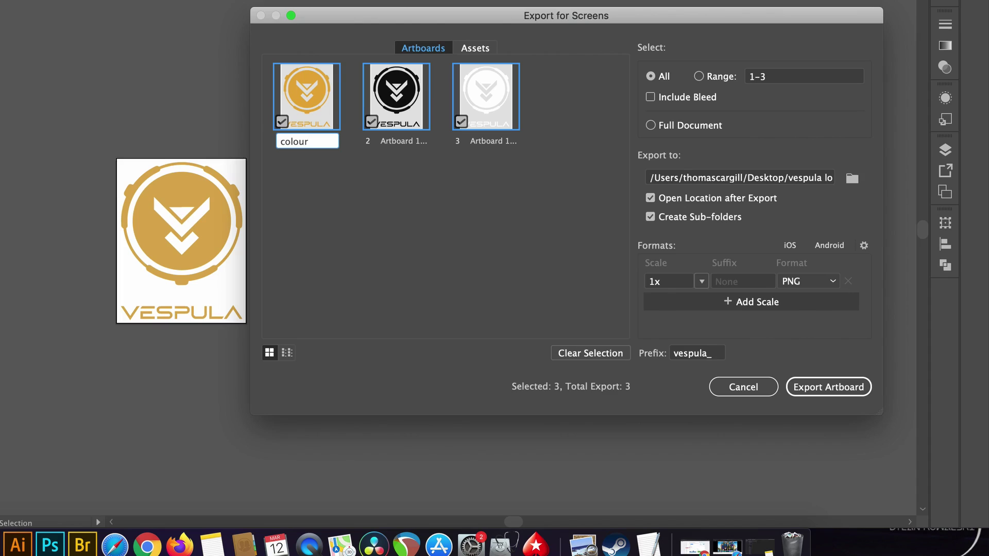
type("_")
key("Return")
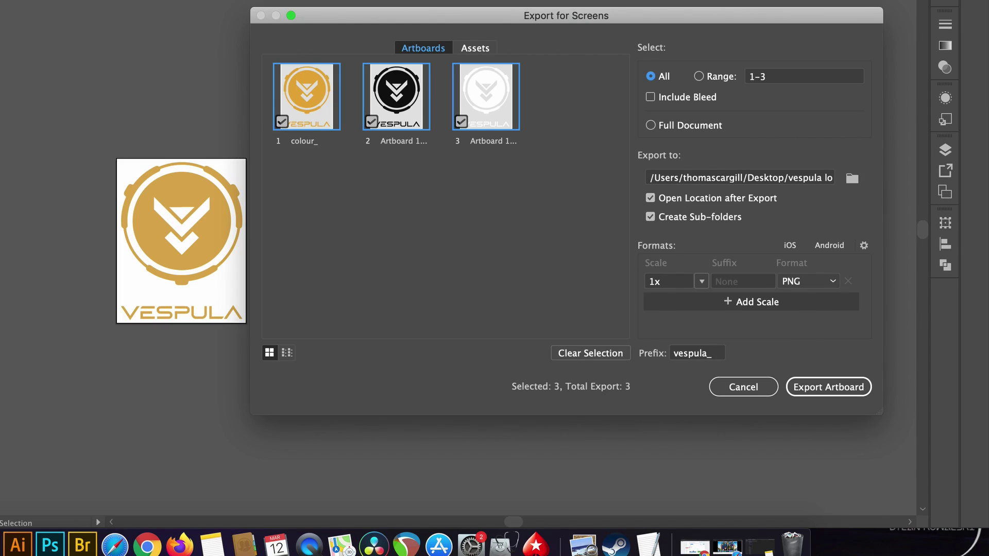
double_click(405, 142)
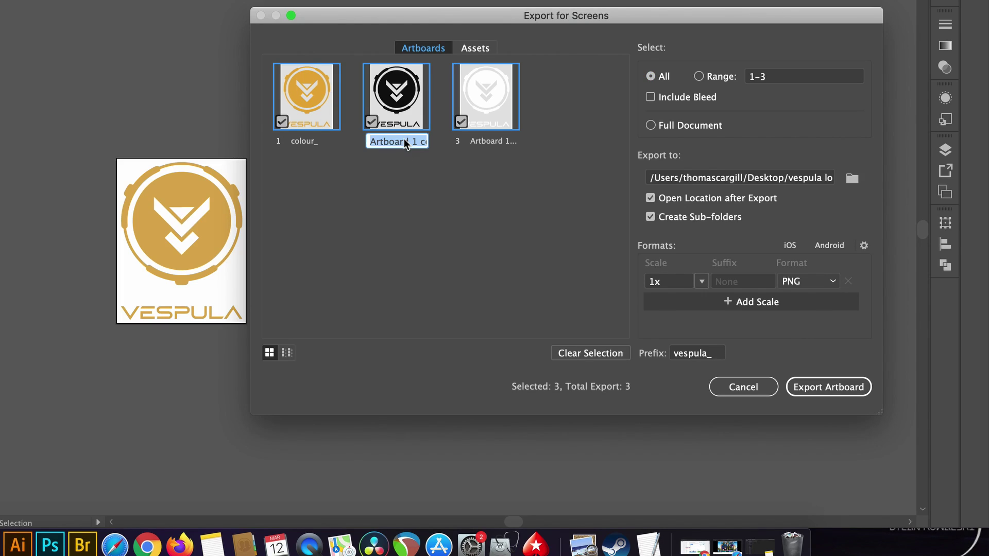
type("black_")
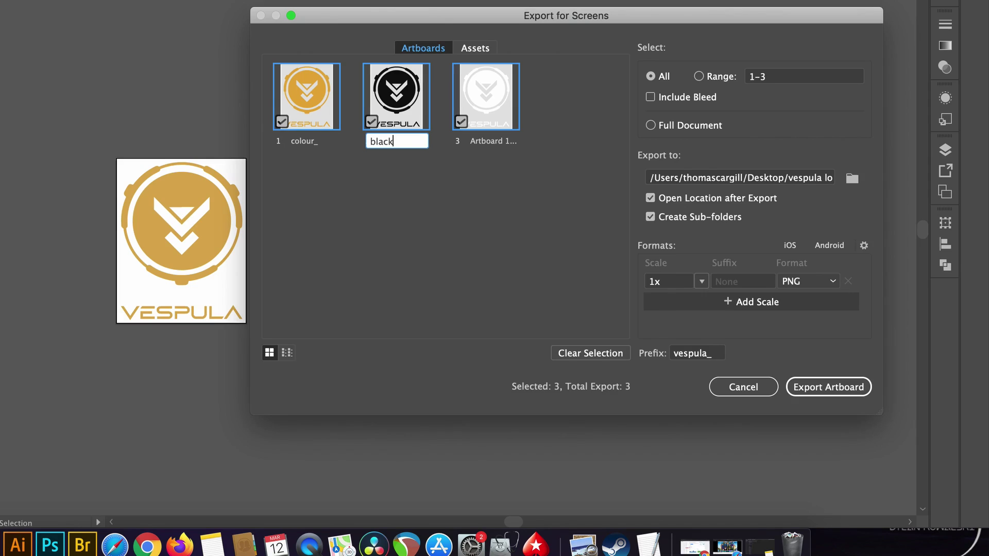
double_click(483, 142)
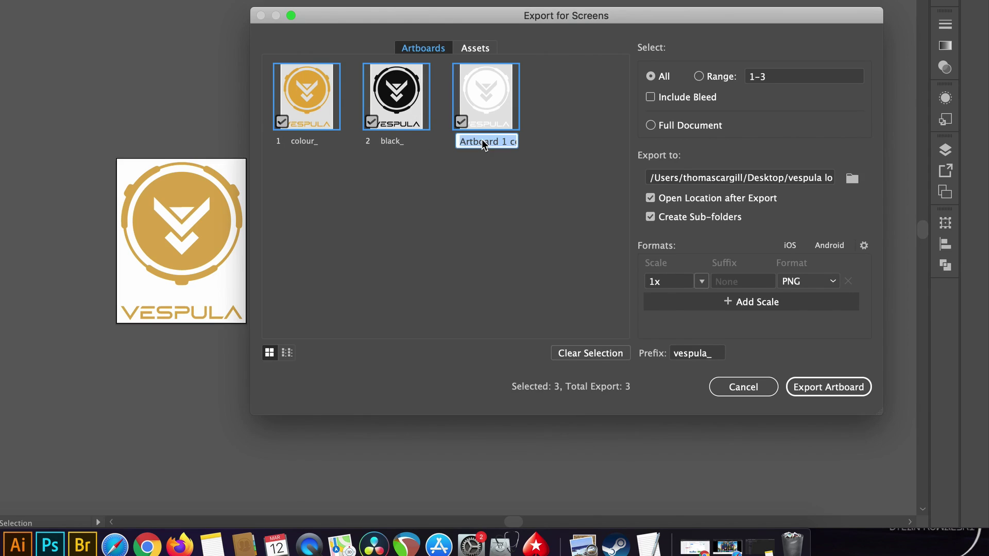
type("white_")
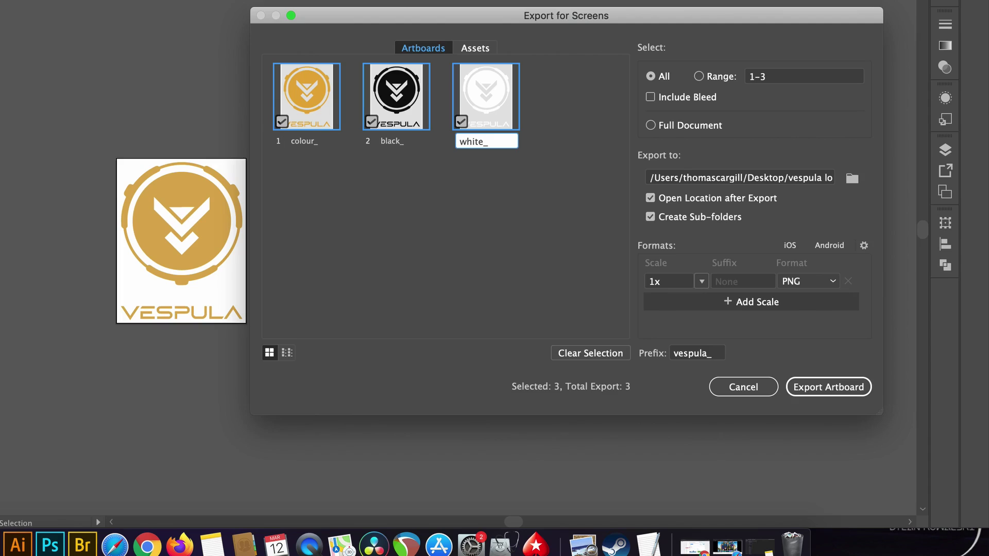
key("Return")
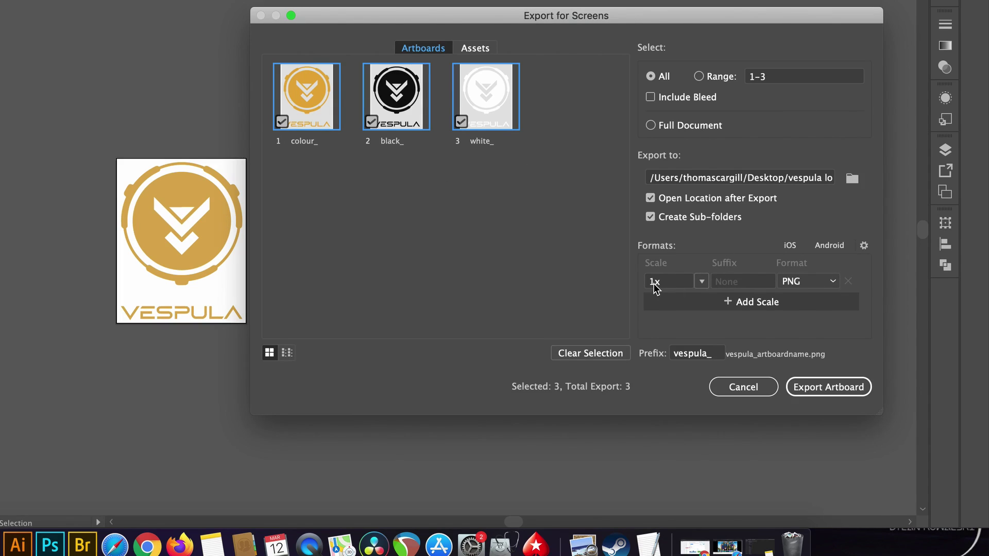
- Keep PNG at 1x and add 2x, 3x and 4x PNG export scales
left_click(702, 282)
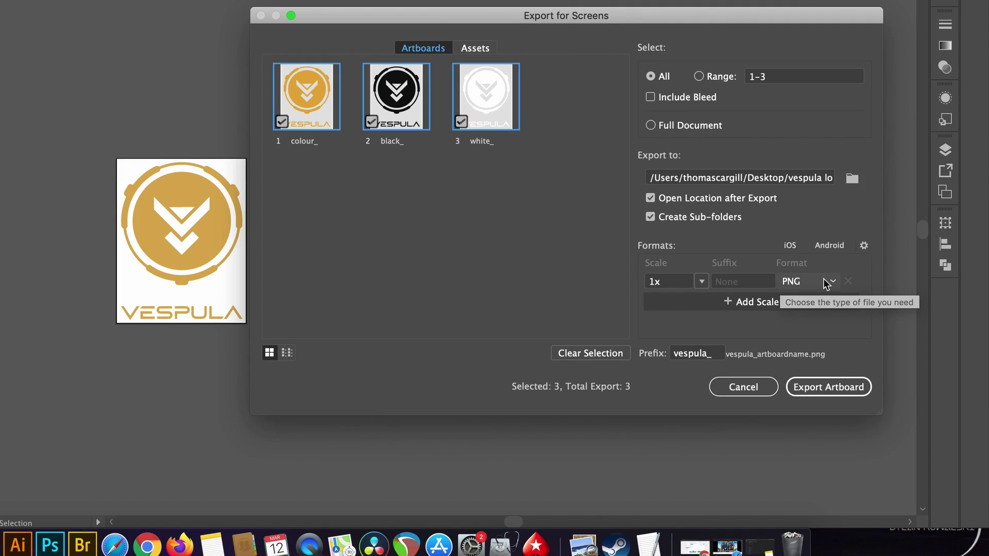
left_click(826, 282)
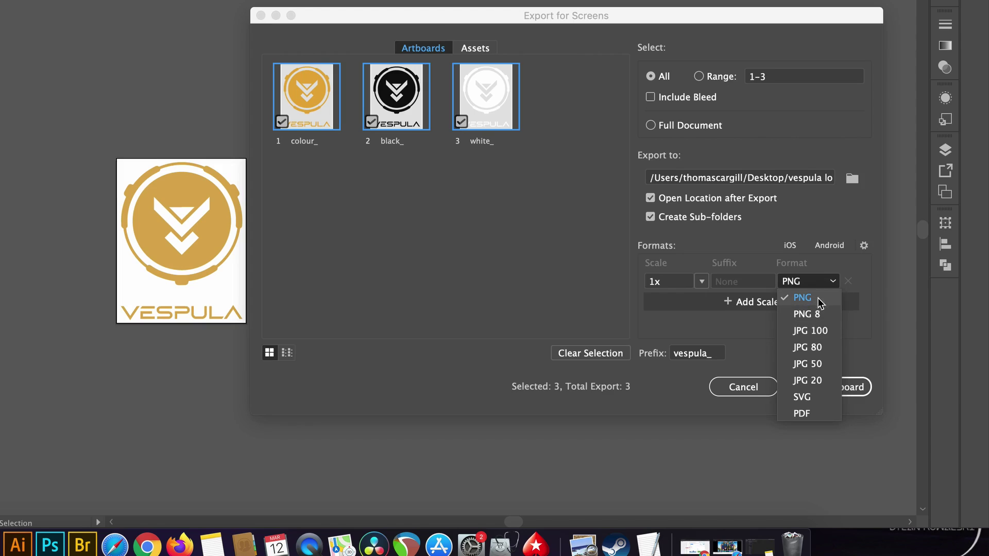
left_click(855, 271)
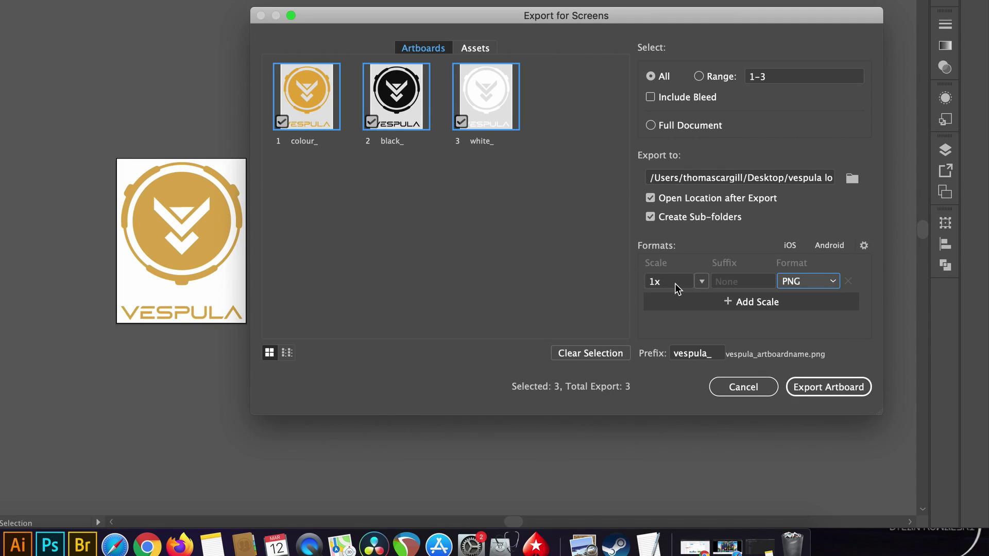
left_click(731, 302)
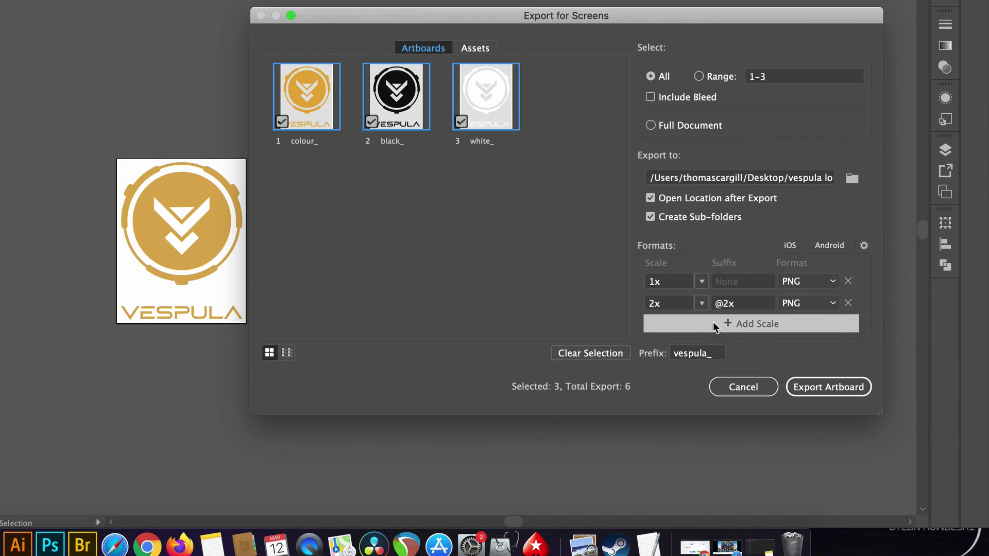
left_click(716, 323)
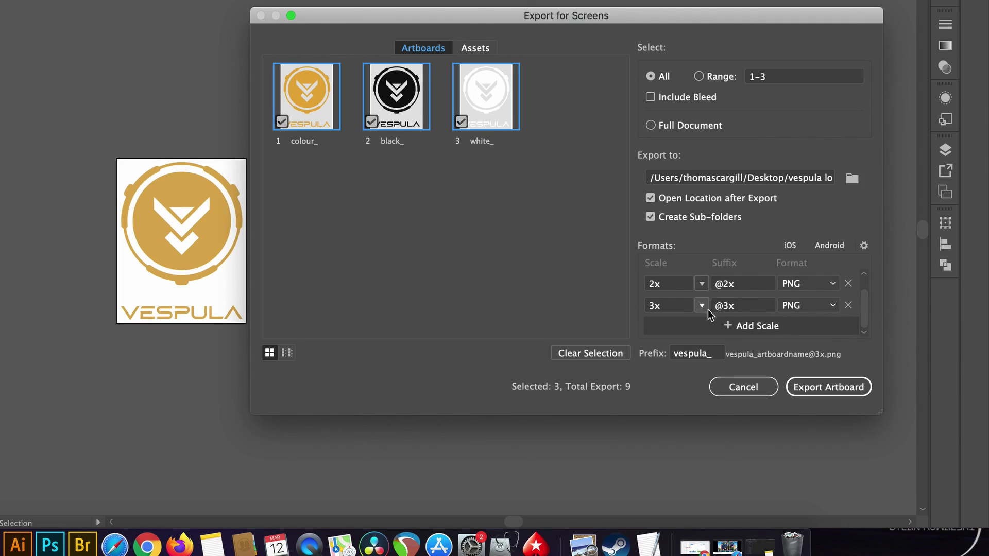
left_click(728, 326)
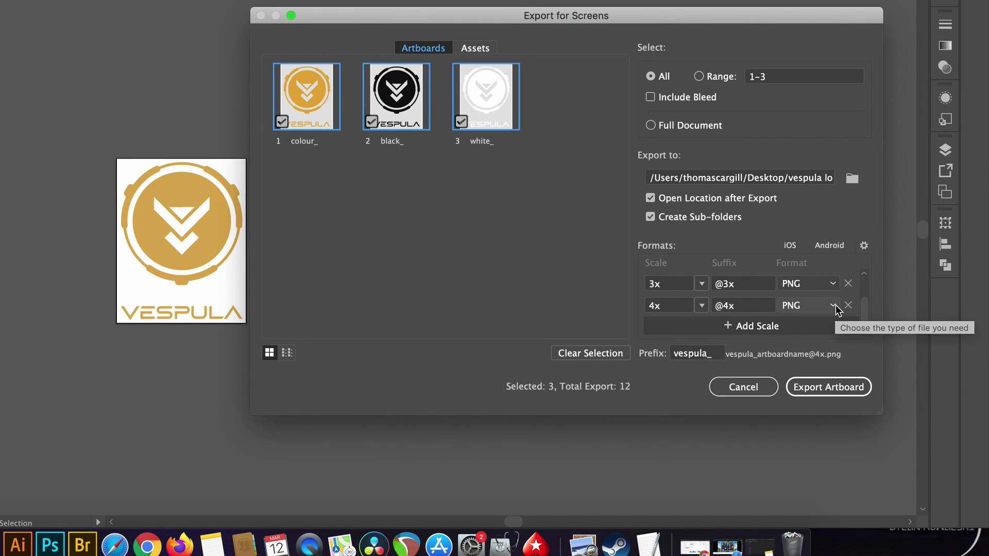
- Add a 1x JPG 100 export row, edit its suffix, and add another scale row
left_click(750, 331)
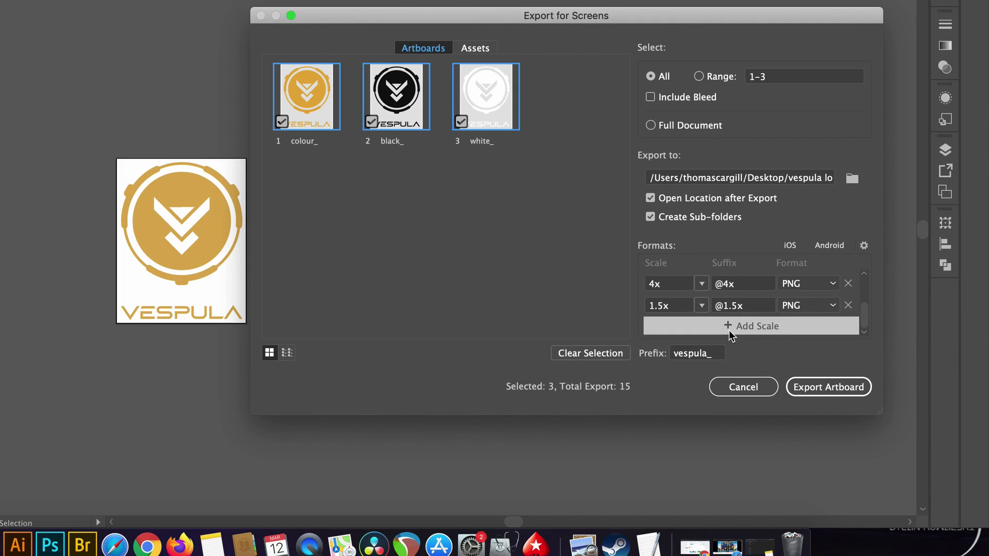
left_click(701, 306)
left_click(715, 322)
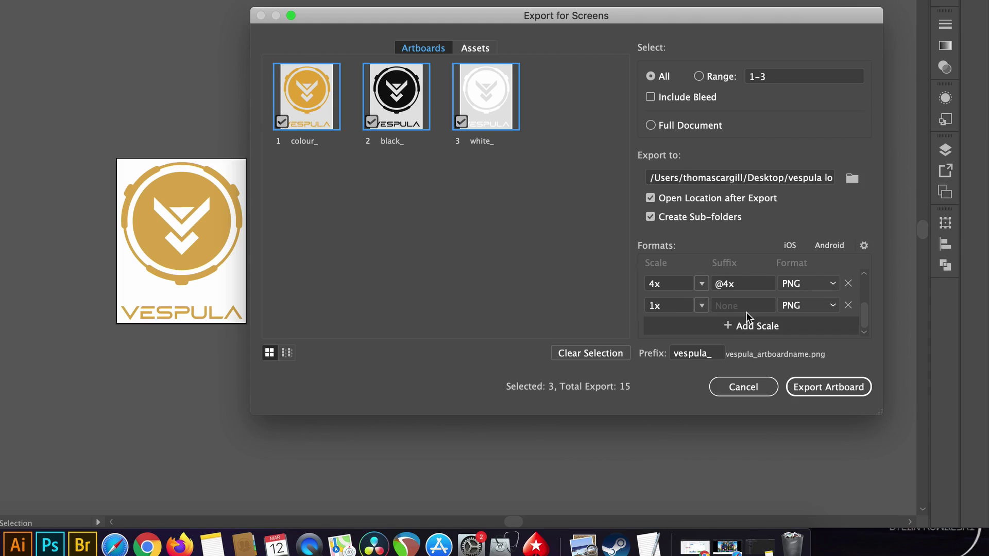
left_click(832, 306)
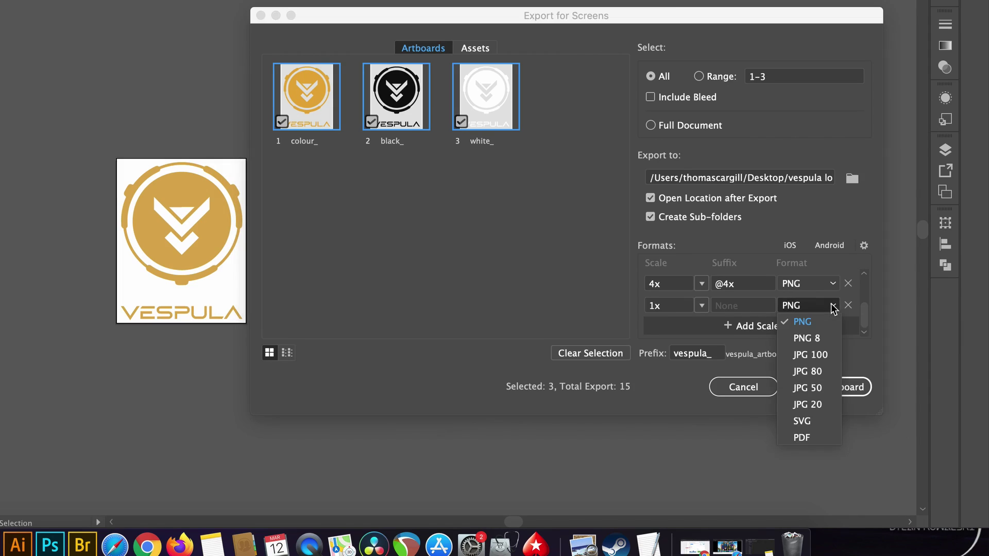
left_click(809, 355)
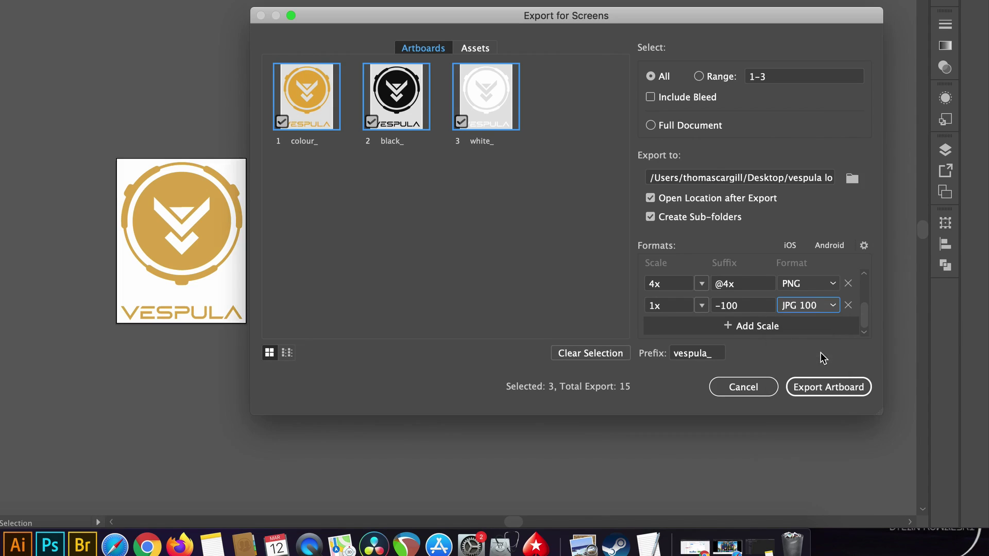
left_click(746, 307)
type("1x")
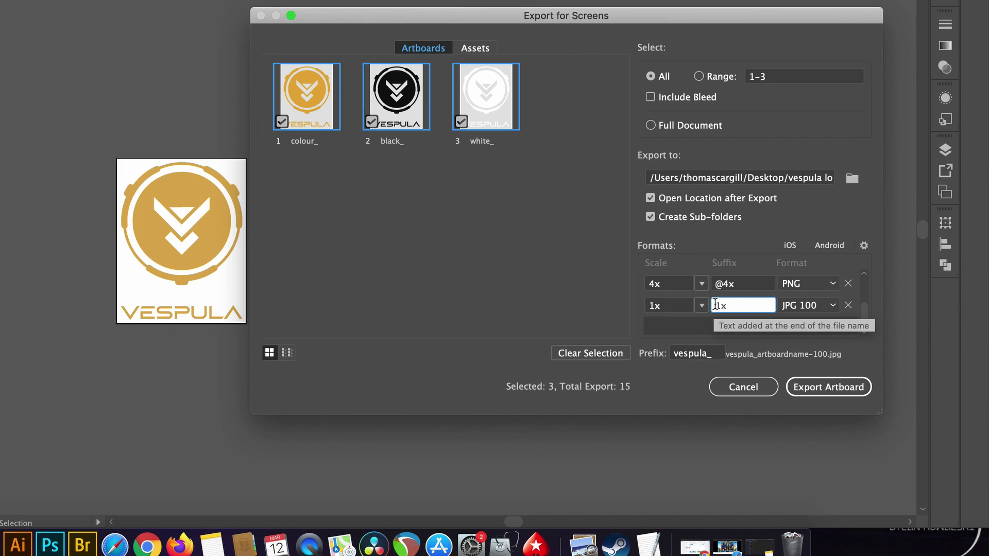
left_click(717, 327)
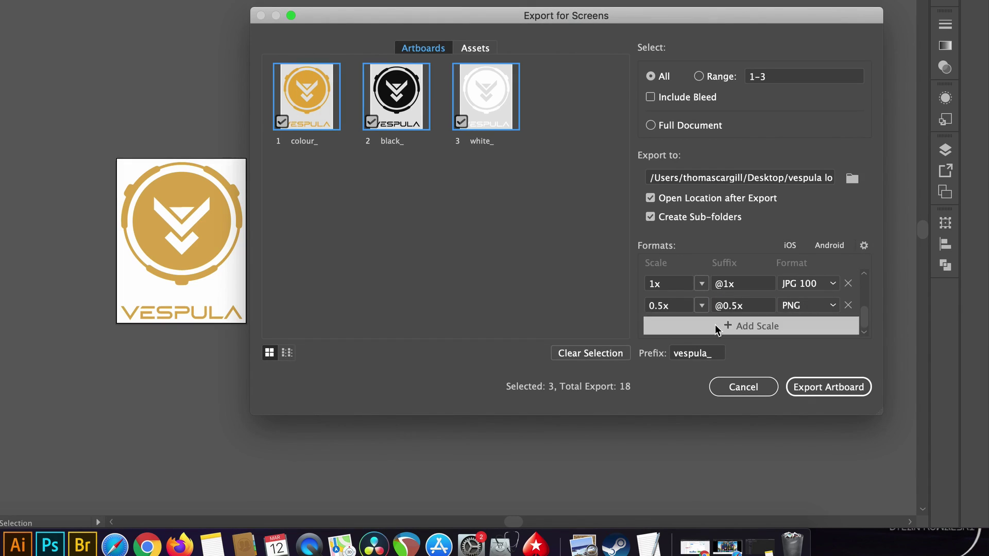
left_click(289, 355)
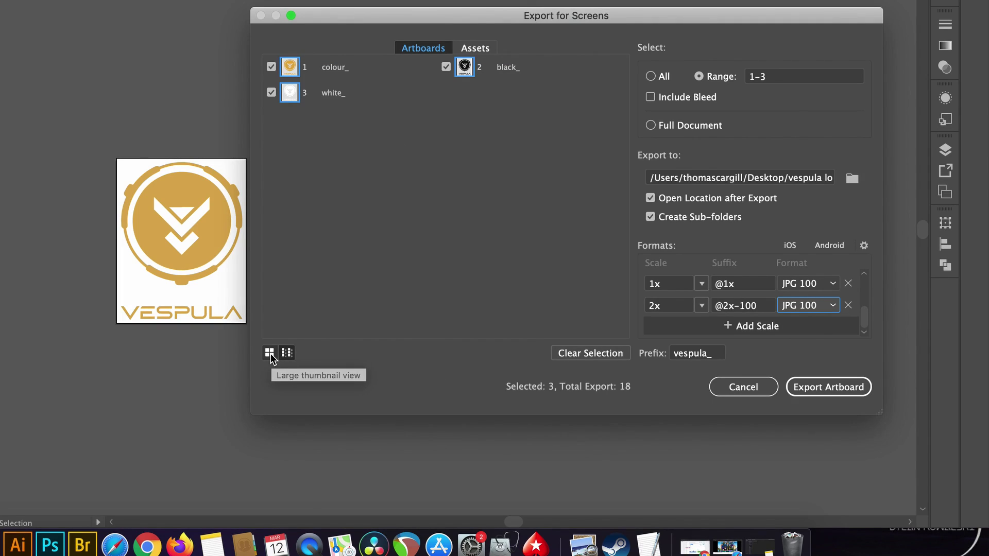
left_click(269, 352)
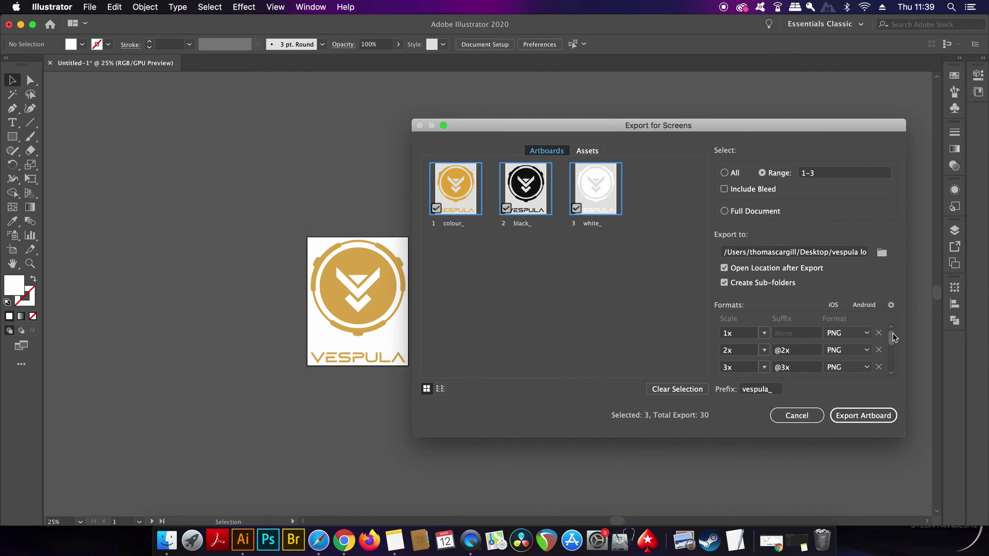
left_click(801, 335)
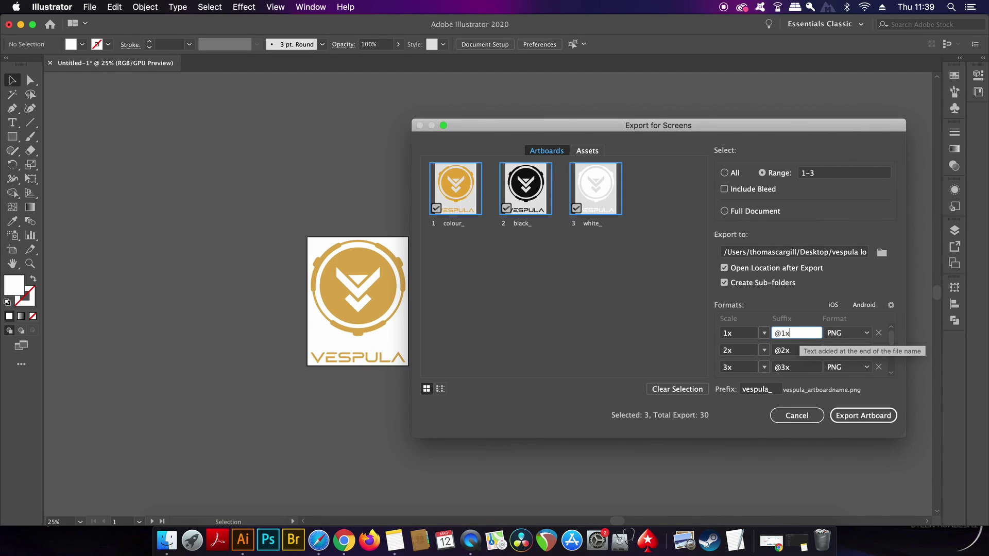
left_click(895, 341)
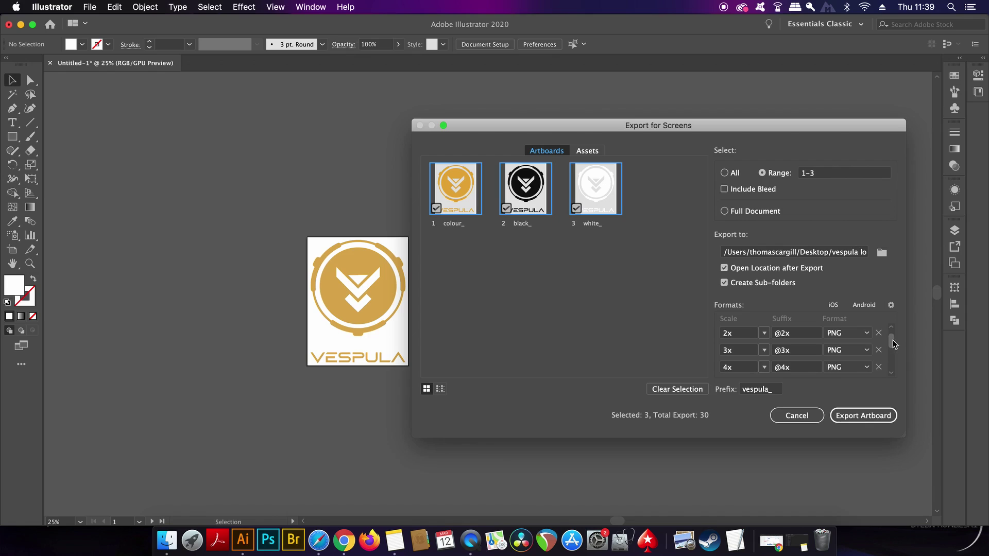
left_click_drag(894, 344, 873, 299)
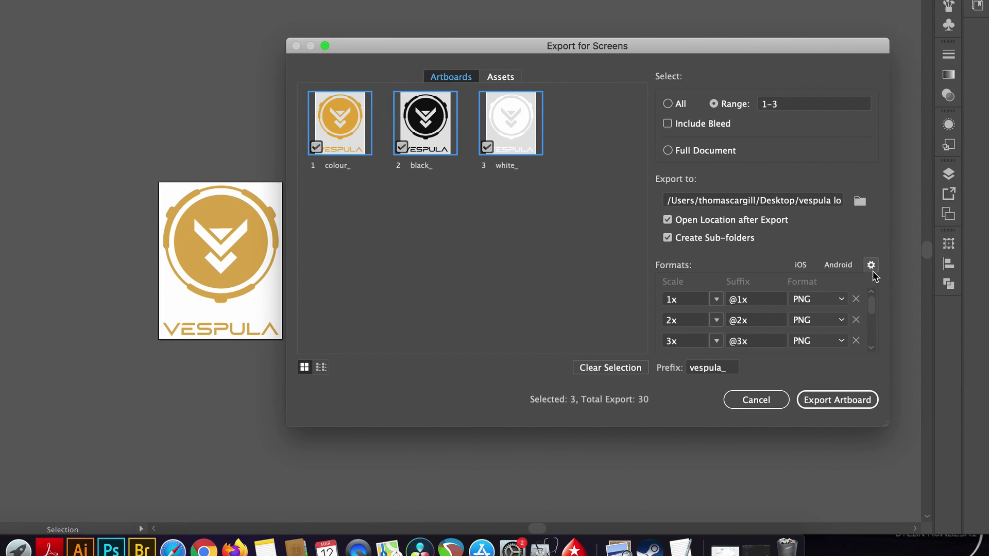
left_click(871, 264)
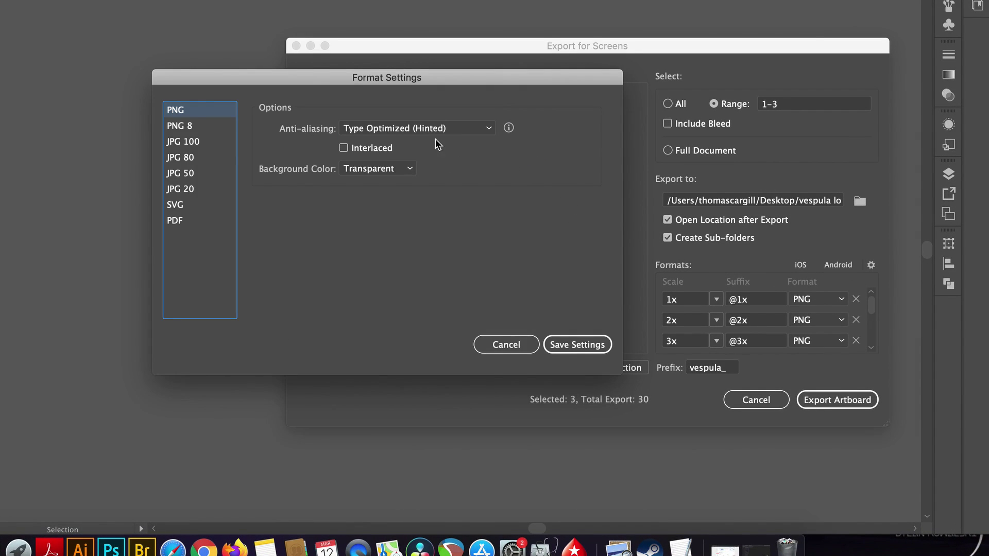
left_click(205, 130)
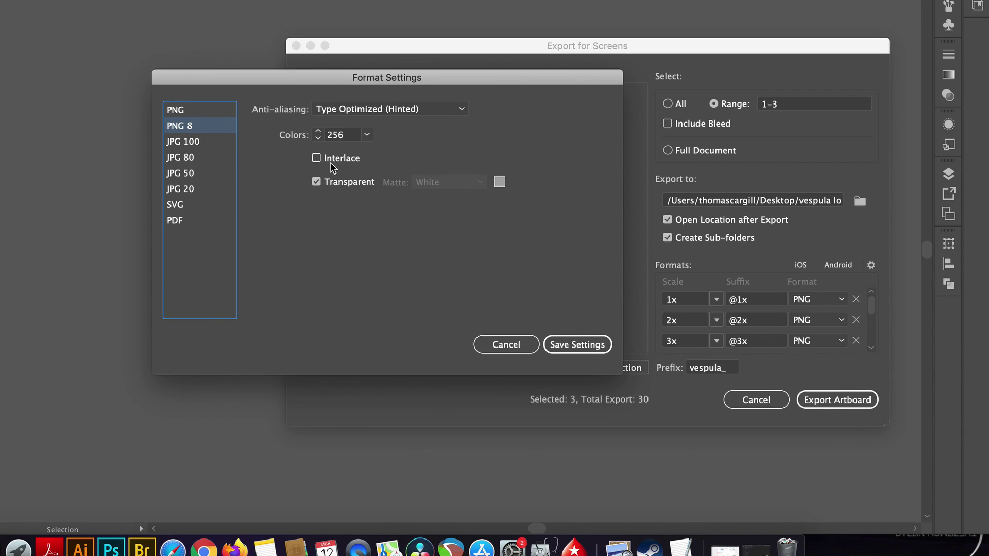
left_click(217, 112)
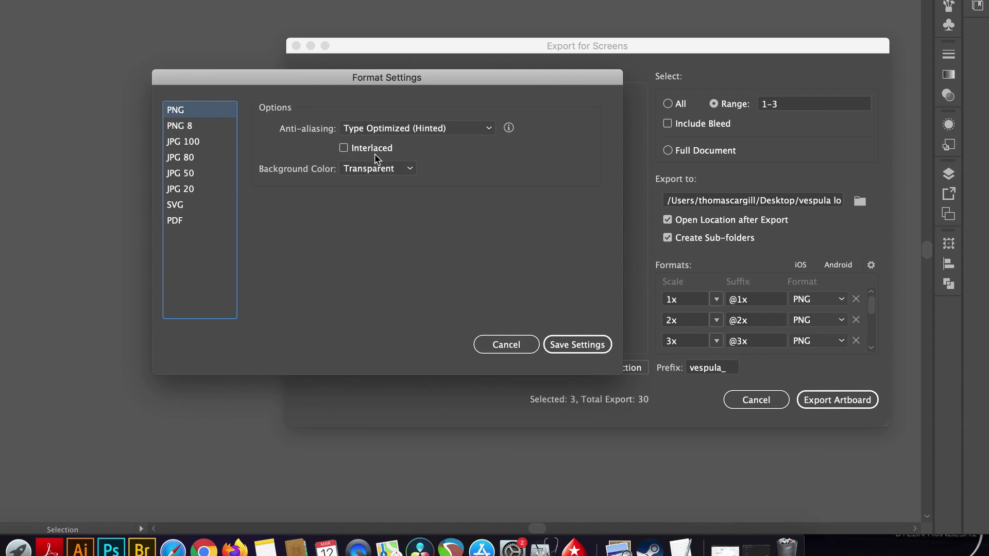
left_click(379, 169)
left_click(437, 182)
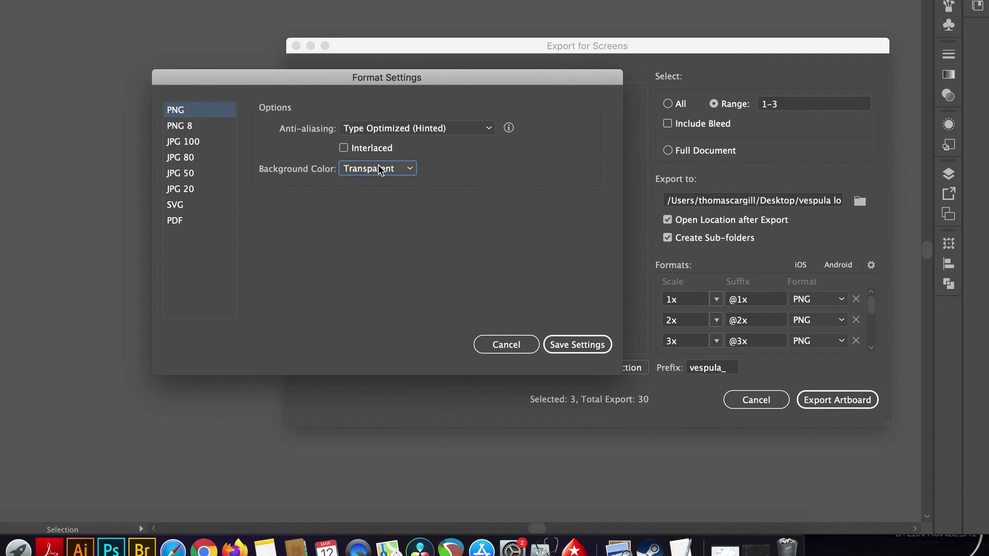
left_click(210, 206)
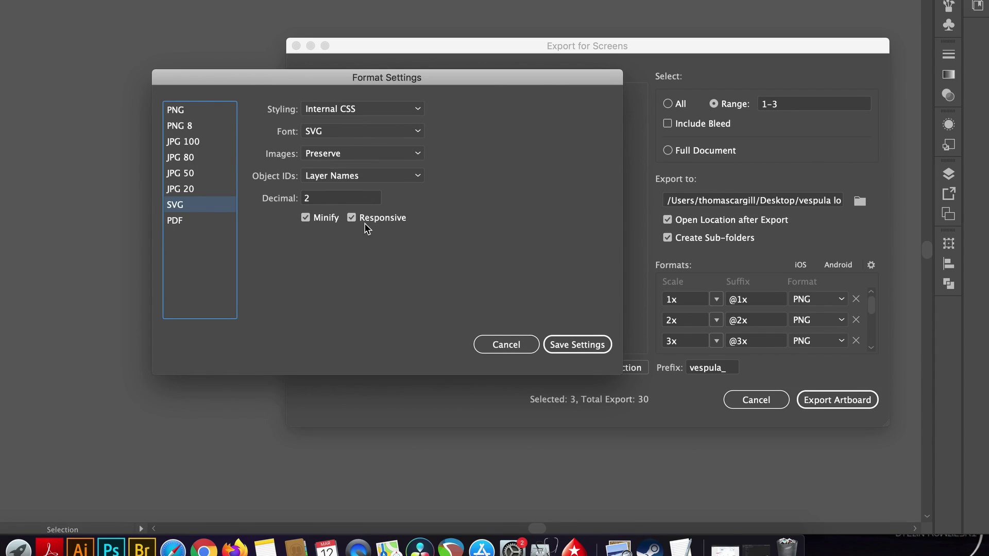
left_click(220, 227)
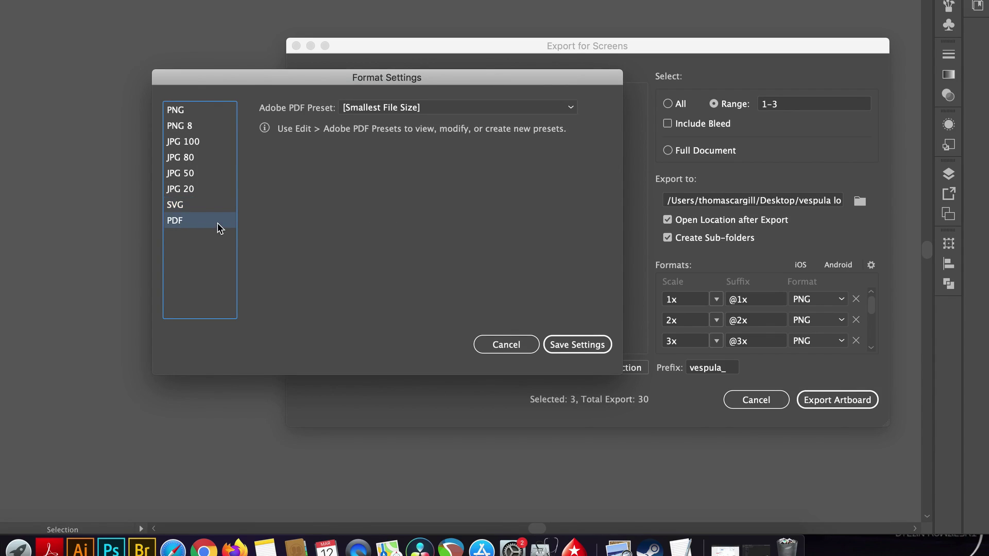
left_click(445, 108)
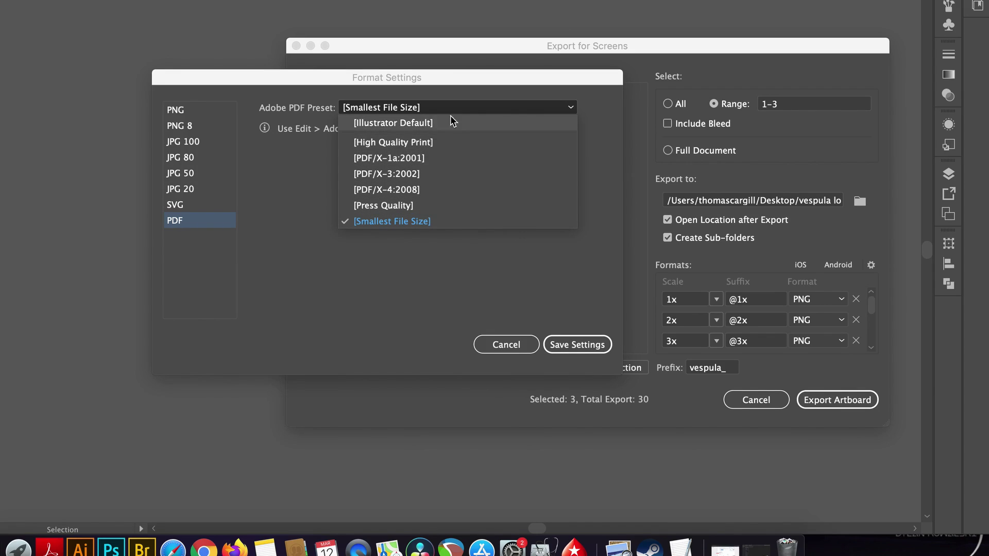
left_click(270, 181)
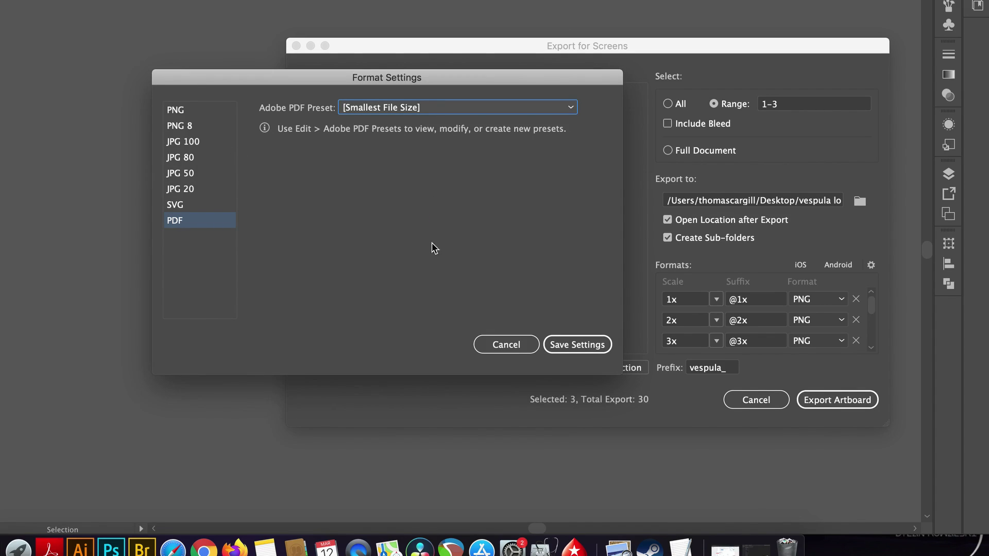
- Close the format settings and export all three artboards in every format, 30 files
left_click(501, 344)
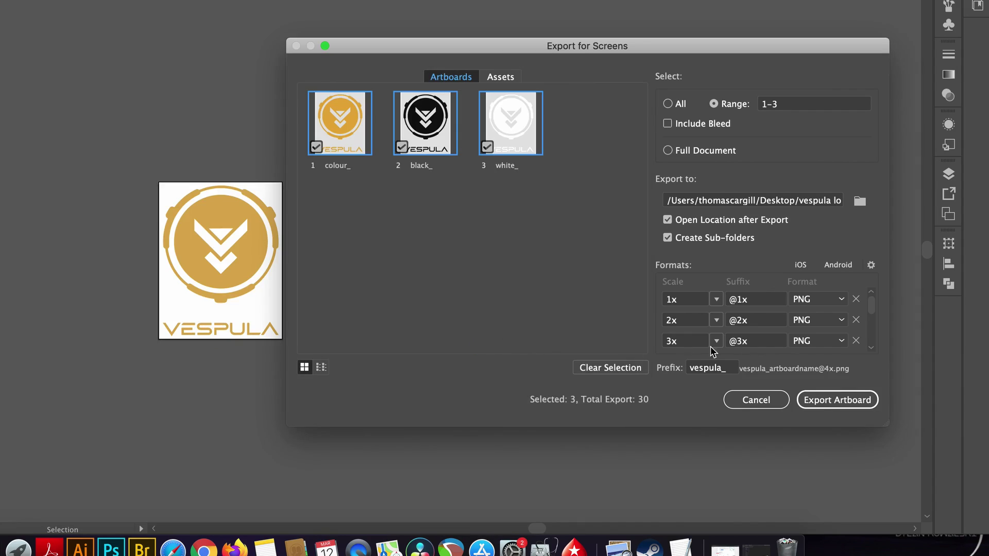
left_click_drag(871, 308, 873, 336)
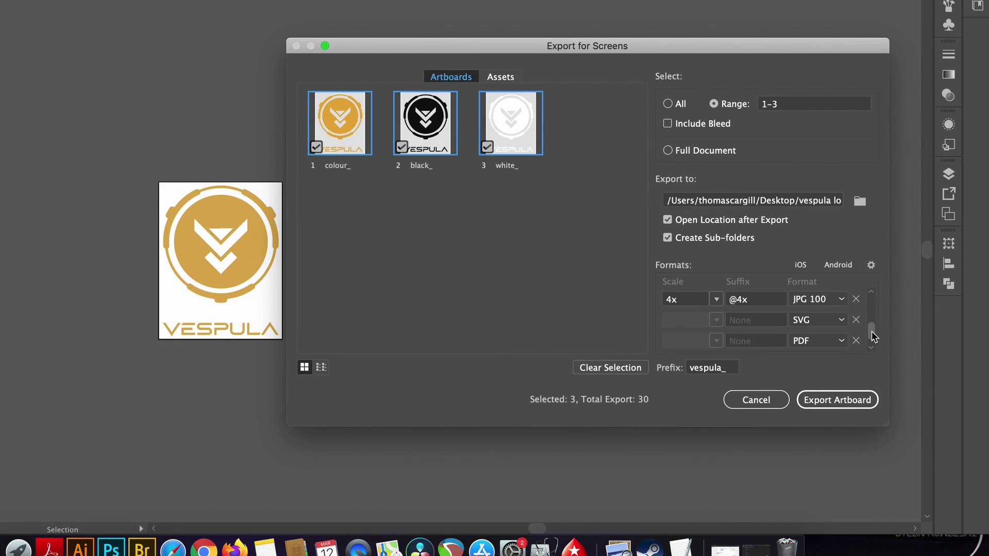
left_click_drag(871, 332, 867, 247)
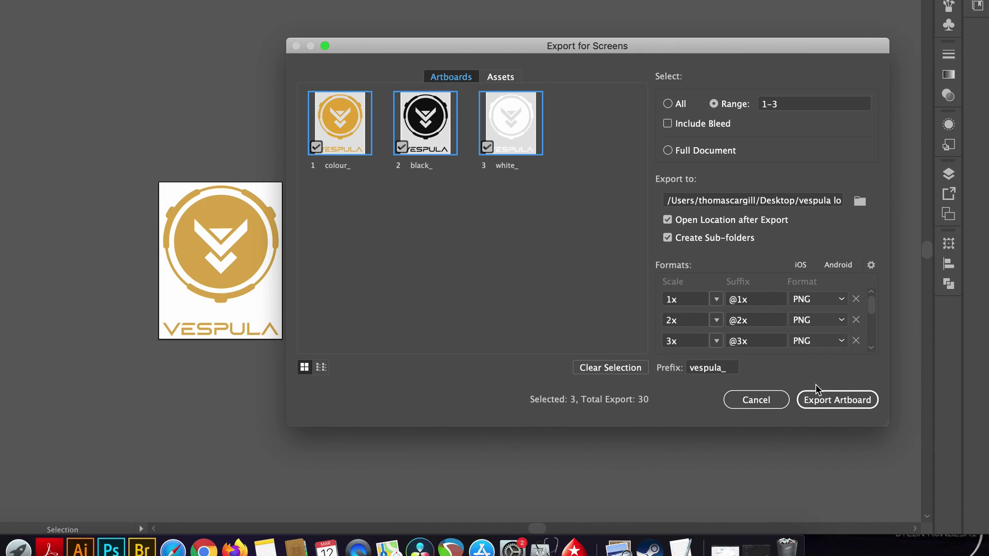
left_click(830, 398)
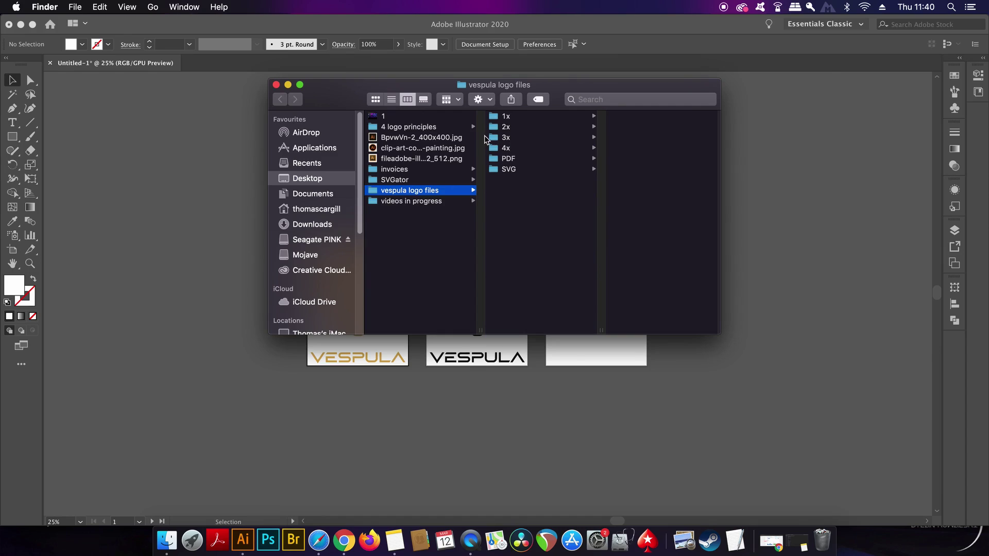
- Browse the 1x and 2x sub-folders in a widened window, previewing the black logo JPGs
left_click(523, 118)
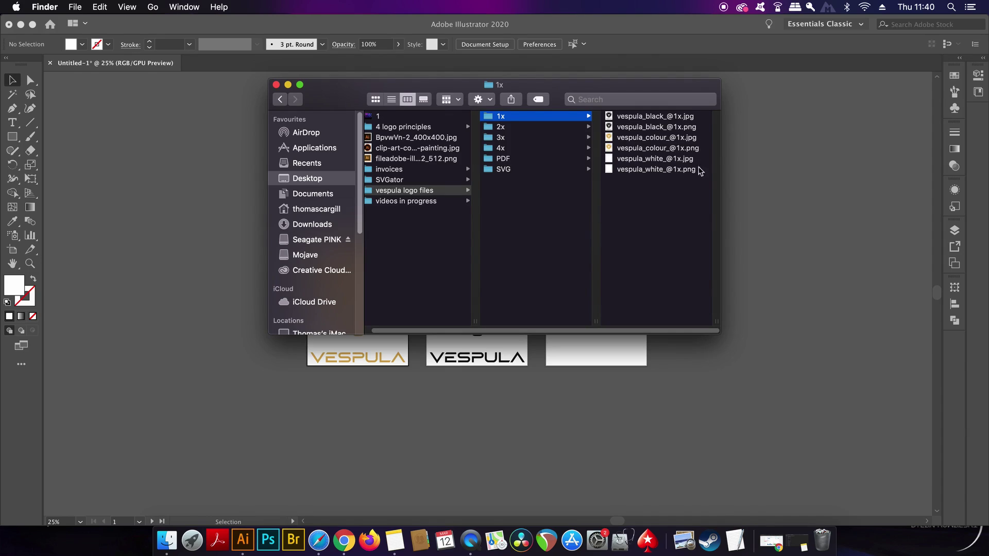
left_click(572, 127)
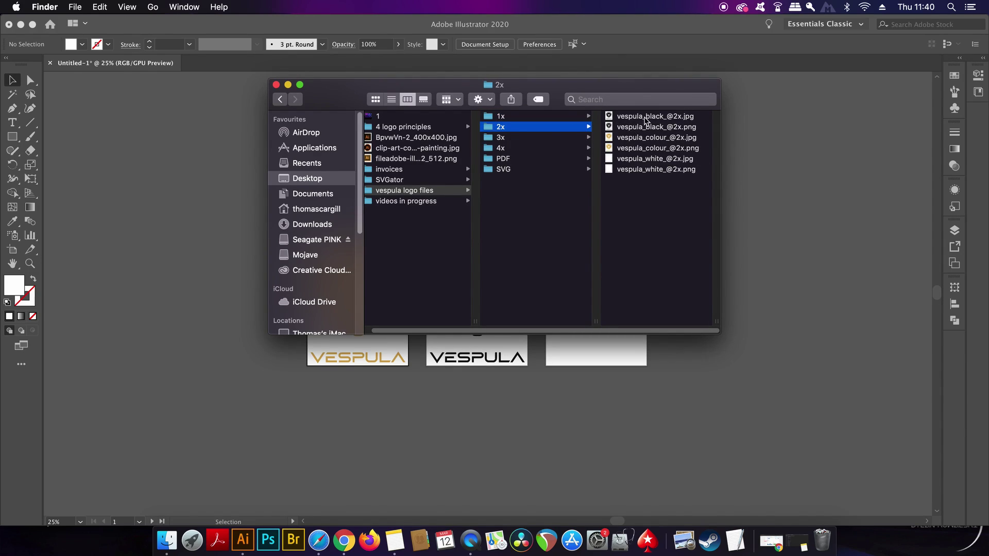
left_click(644, 117)
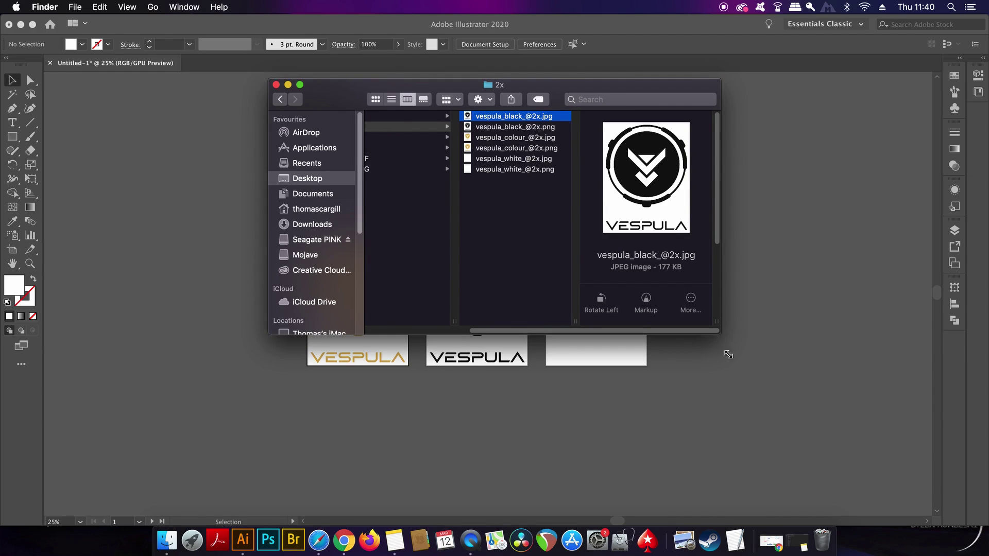
left_click_drag(720, 334, 784, 418)
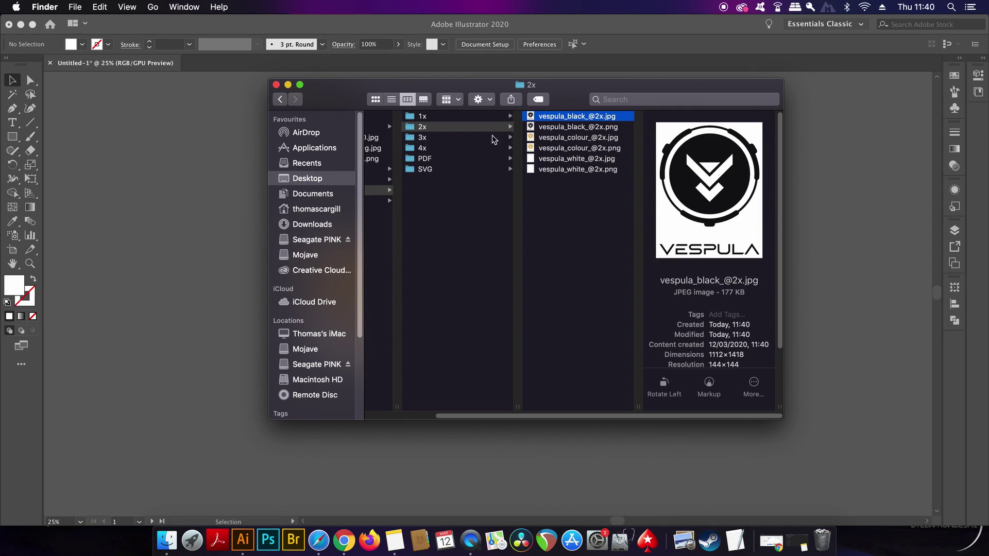
left_click(479, 116)
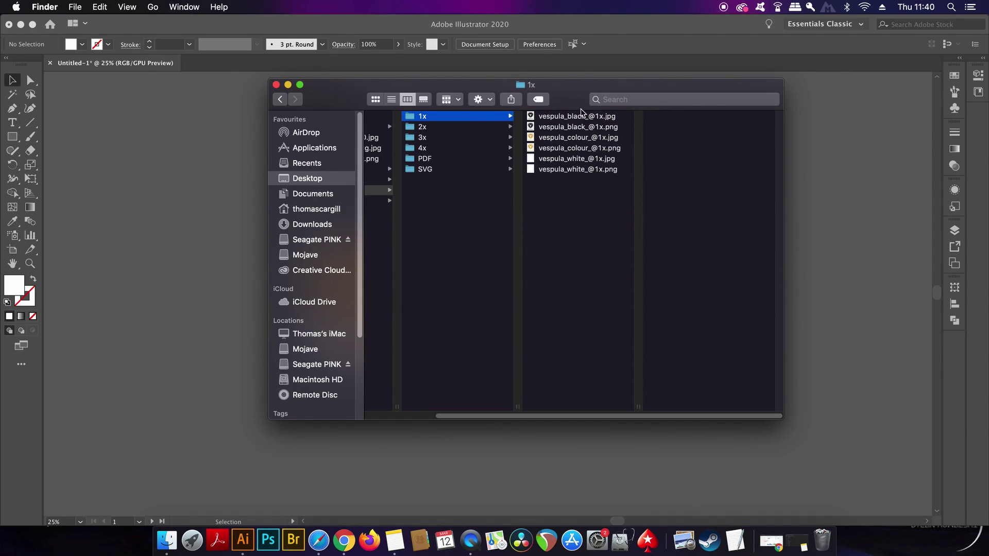
left_click(582, 116)
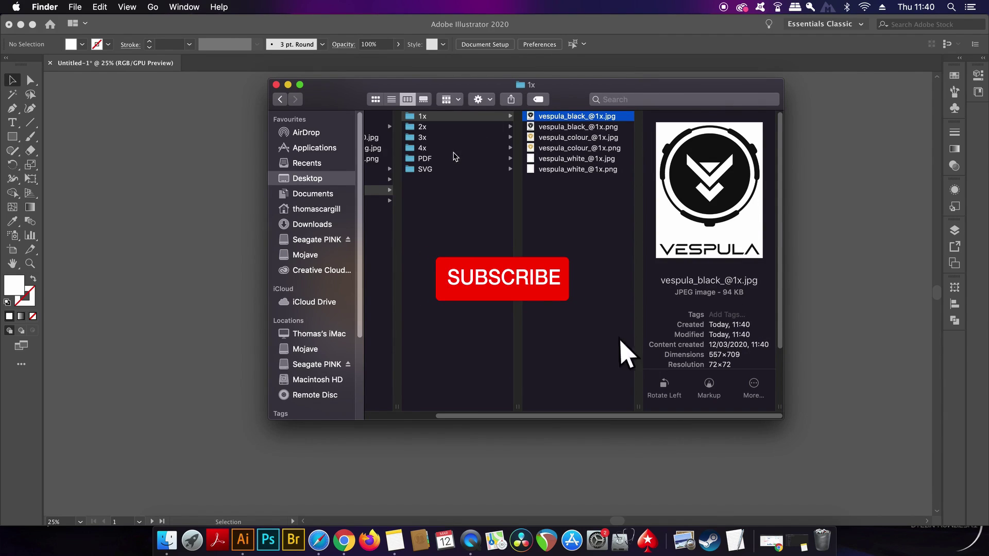
- Preview vespula_black_.pdf, vespula_colour_.pdf and vespula_white_.pdf in the PDF sub-folder
left_click(452, 159)
left_click(586, 117)
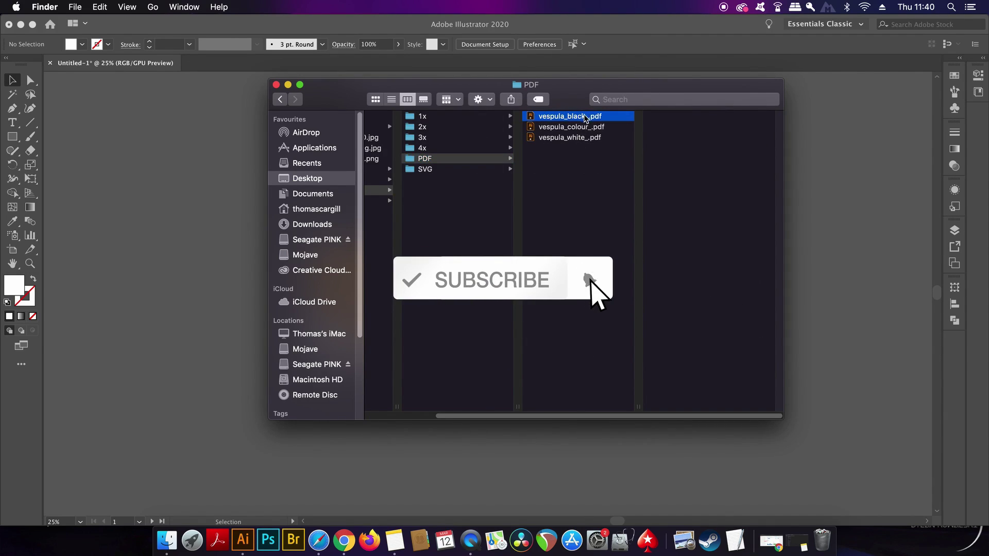
left_click(585, 127)
left_click(585, 138)
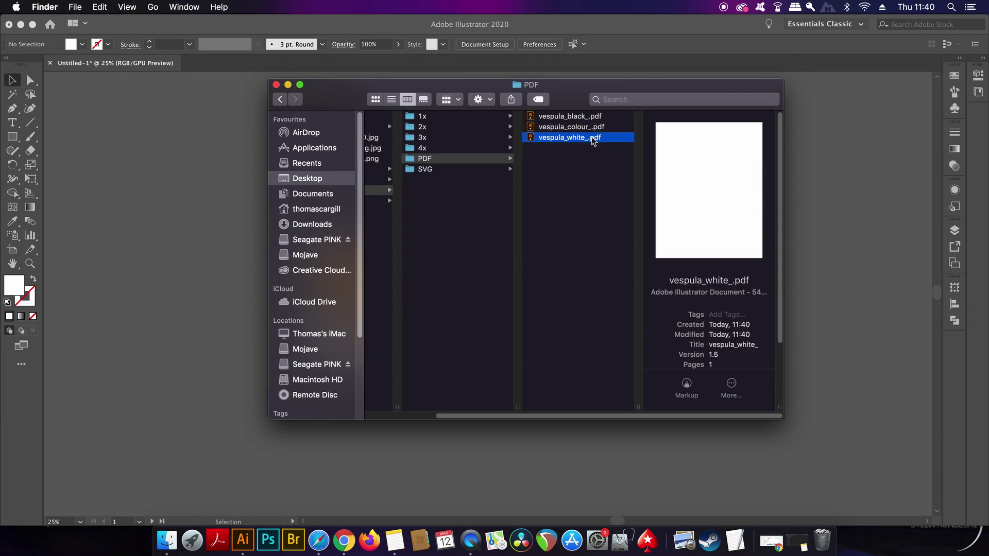